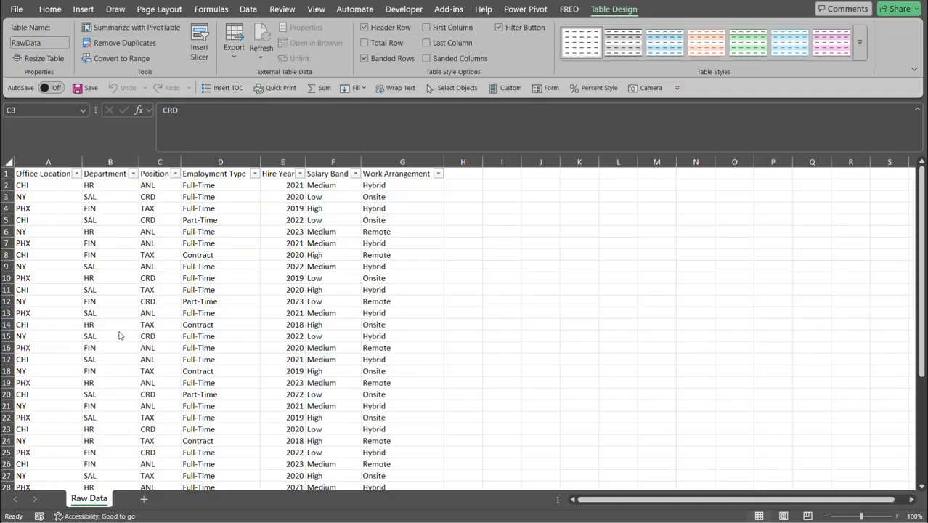
Load the RawData table from the worksheet into the Power Query Editor.
scroll(121, 332, "down", 1)
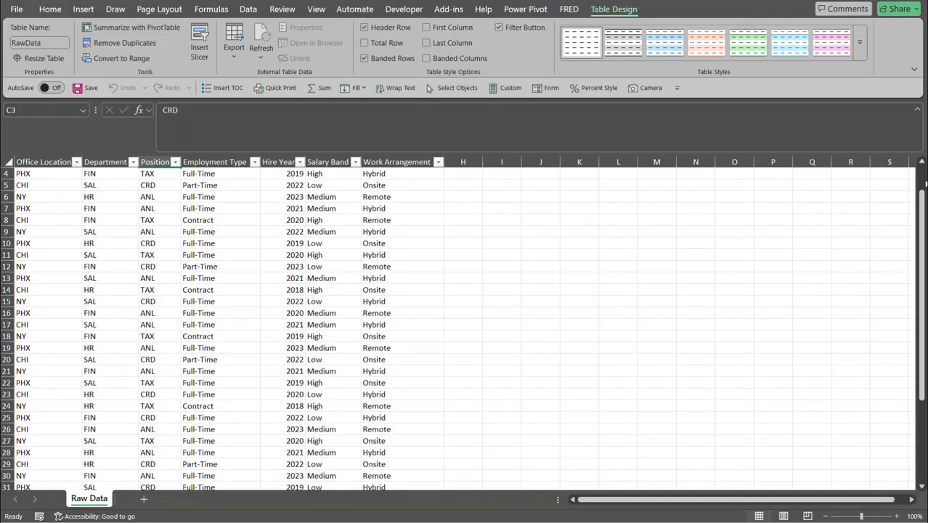
left_click_drag(920, 199, 859, 194)
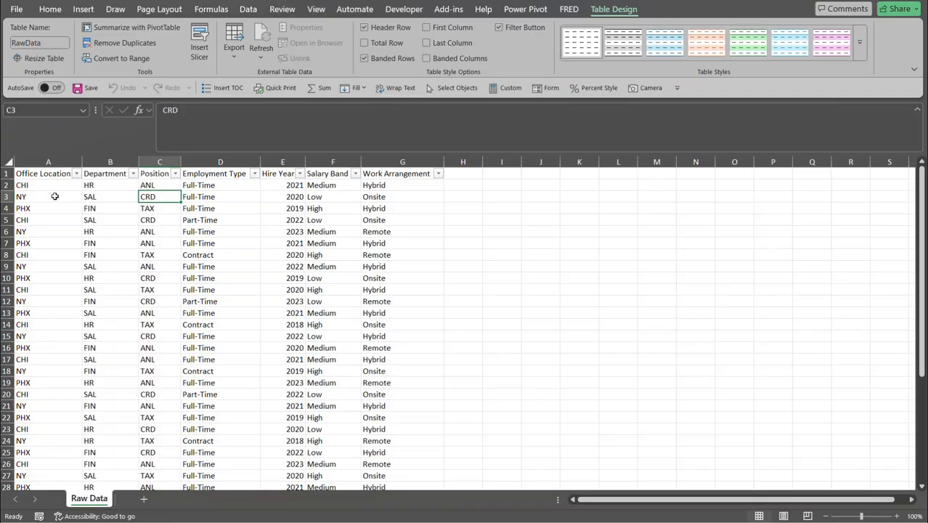
left_click(154, 208)
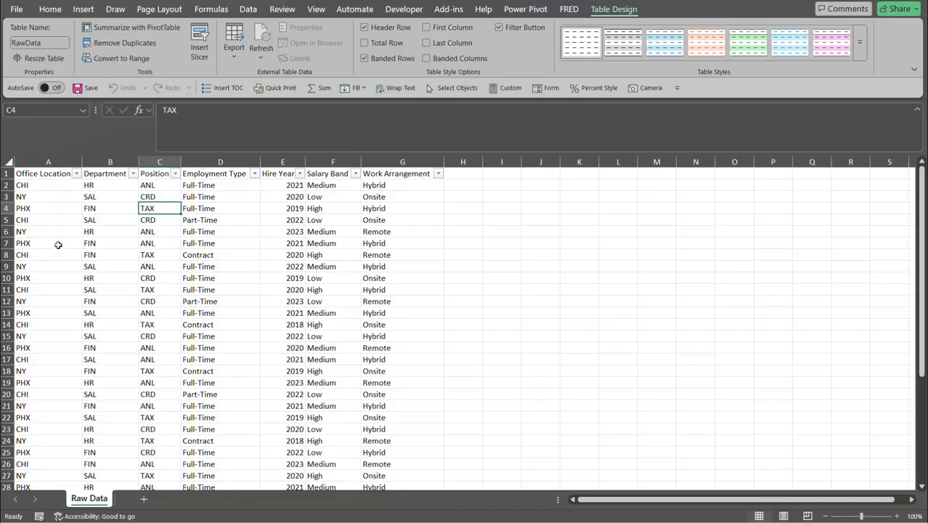
left_click(246, 9)
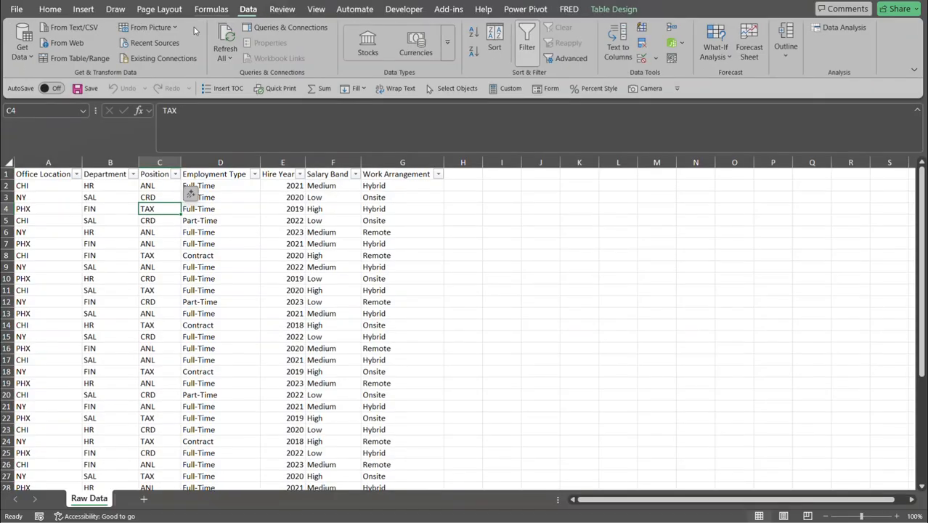
left_click(32, 45)
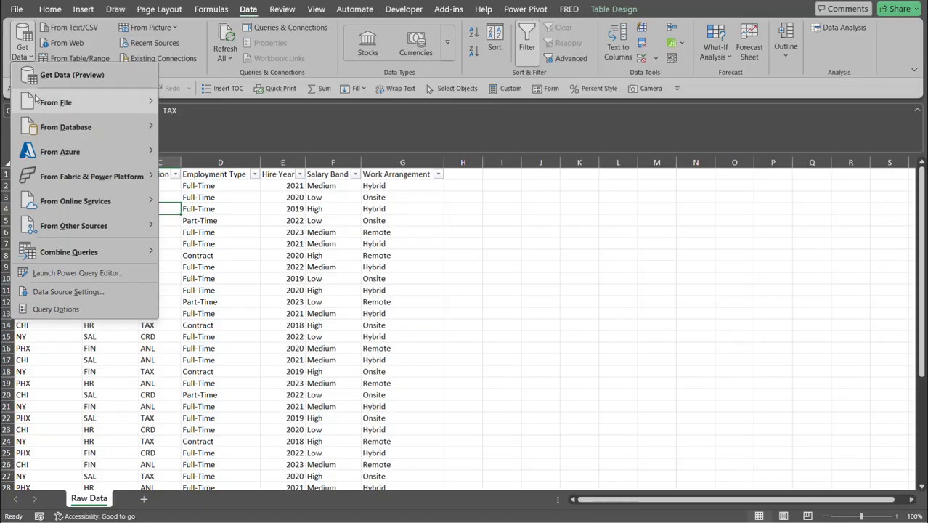
mouse_move(37, 100)
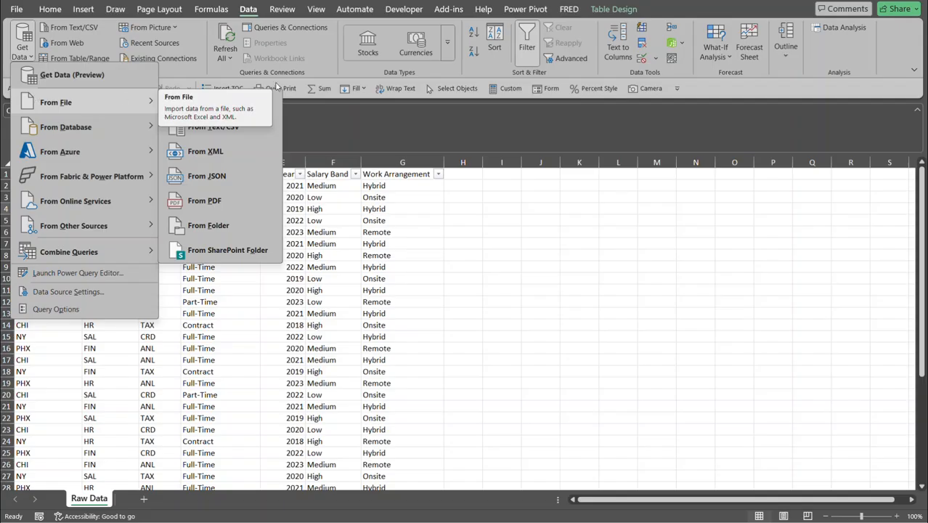
mouse_move(147, 117)
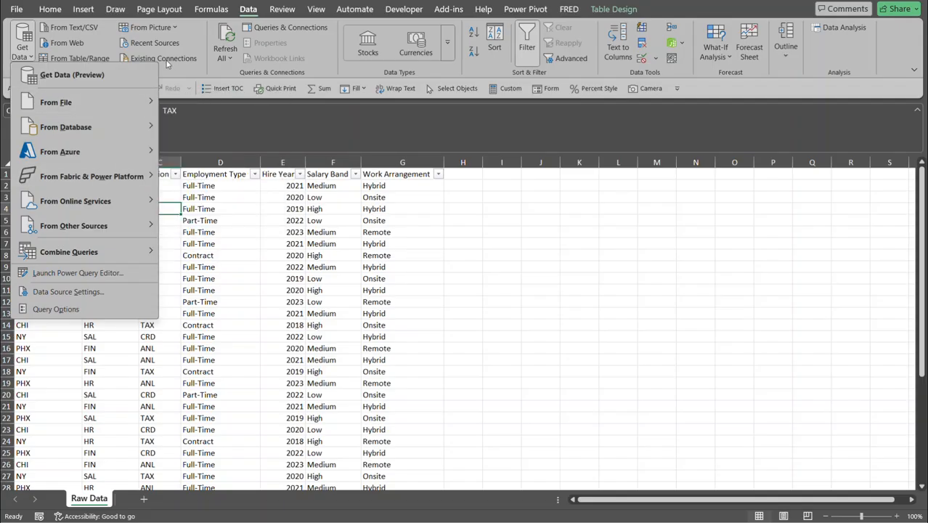
left_click(99, 60)
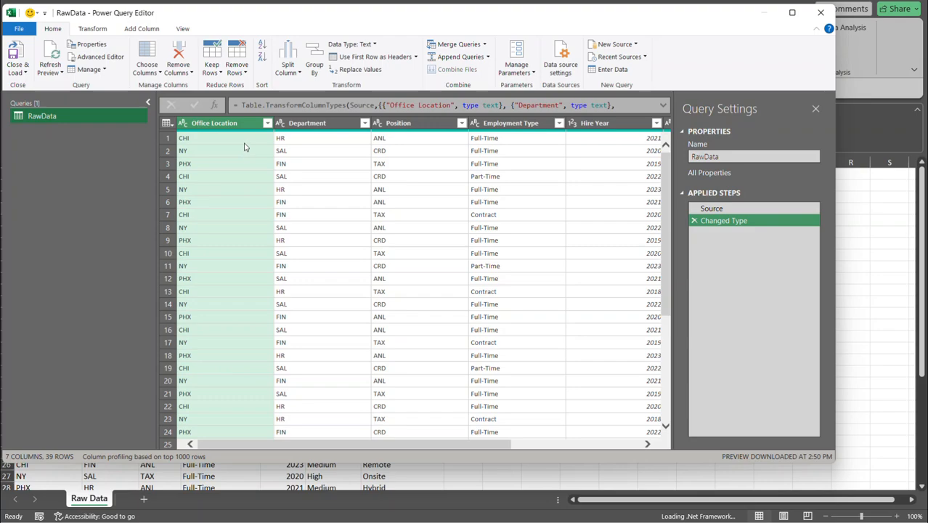
Create a reference of the RawData query and name it OfficeListing.
right_click(81, 115)
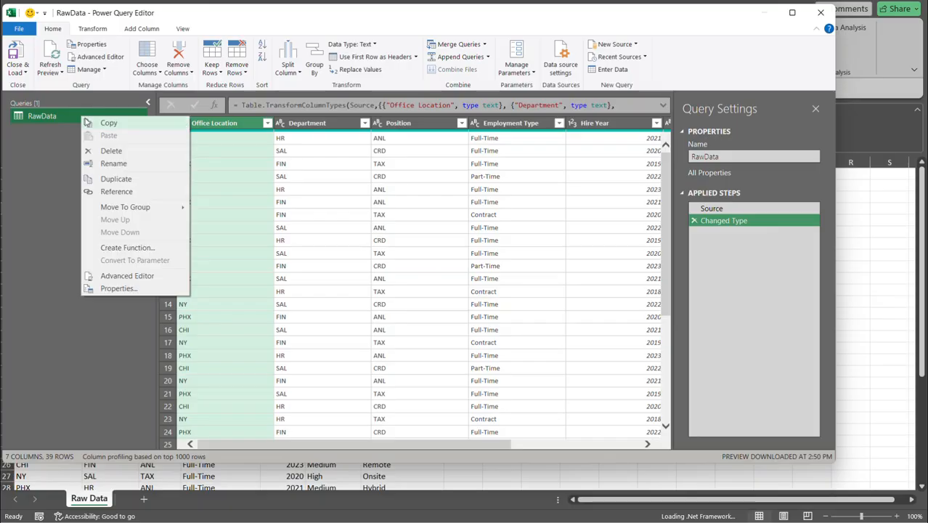
left_click(121, 192)
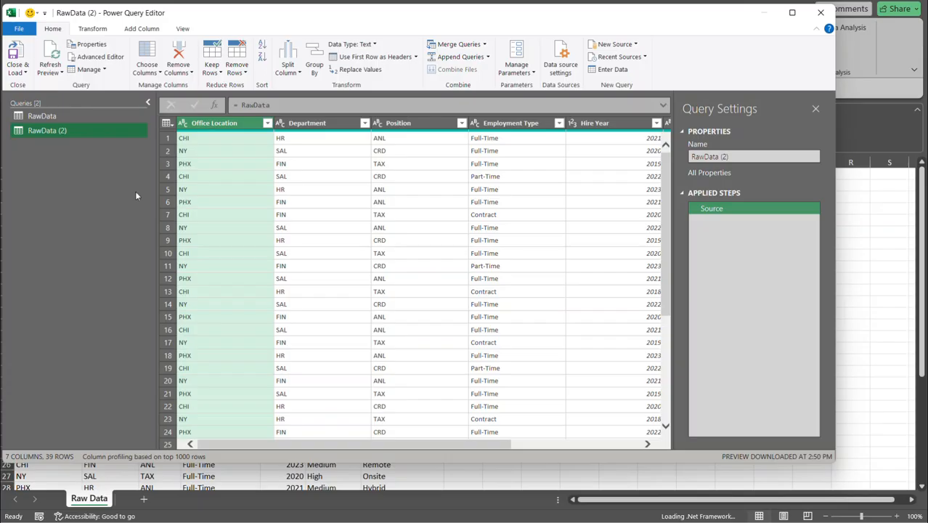
left_click(747, 158)
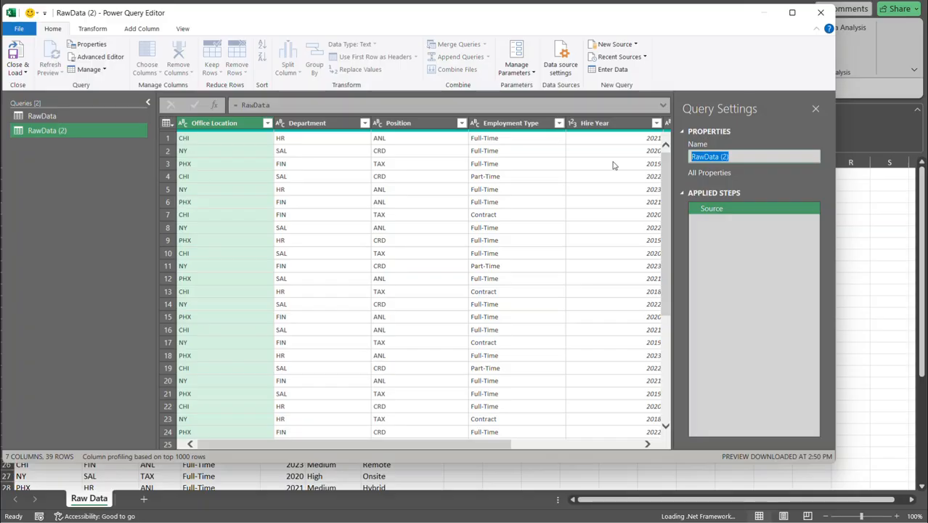
type("Office")
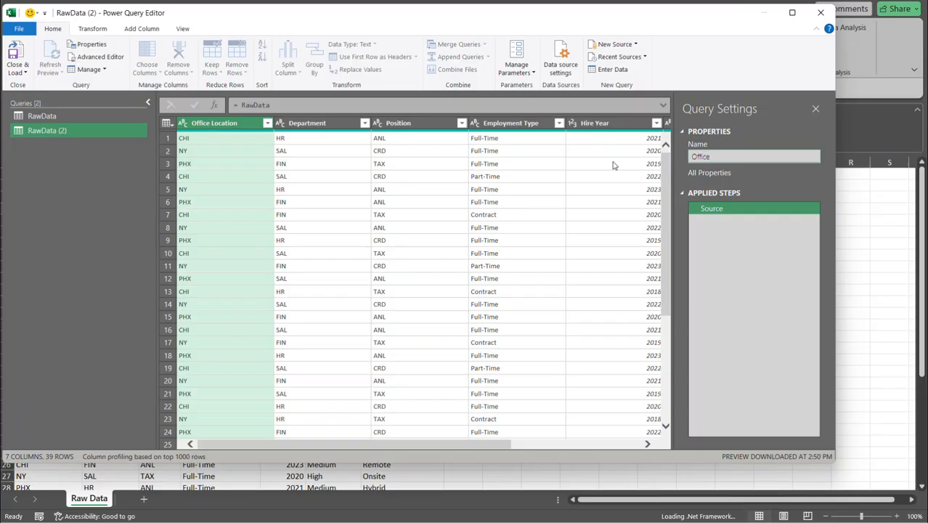
type("Listing")
key("Return")
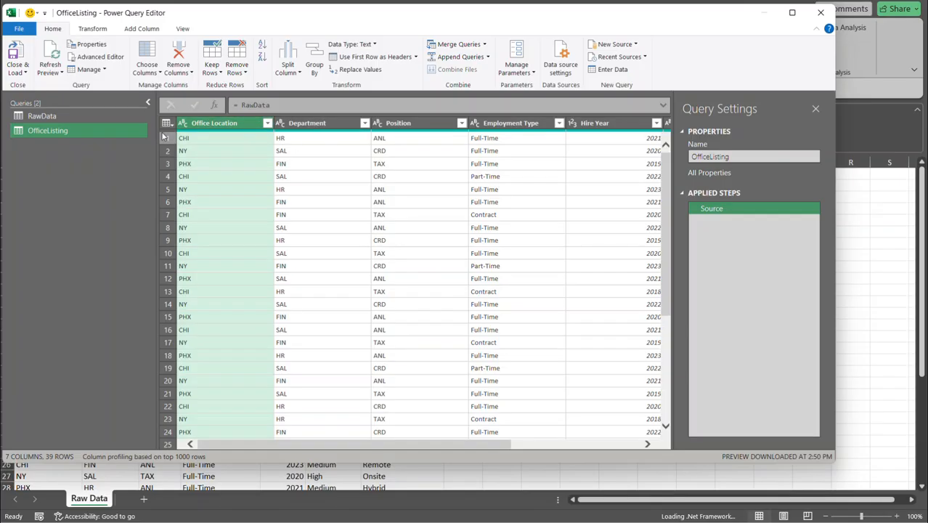
Remove every column except Office Location from the OfficeListing query.
left_click(235, 125)
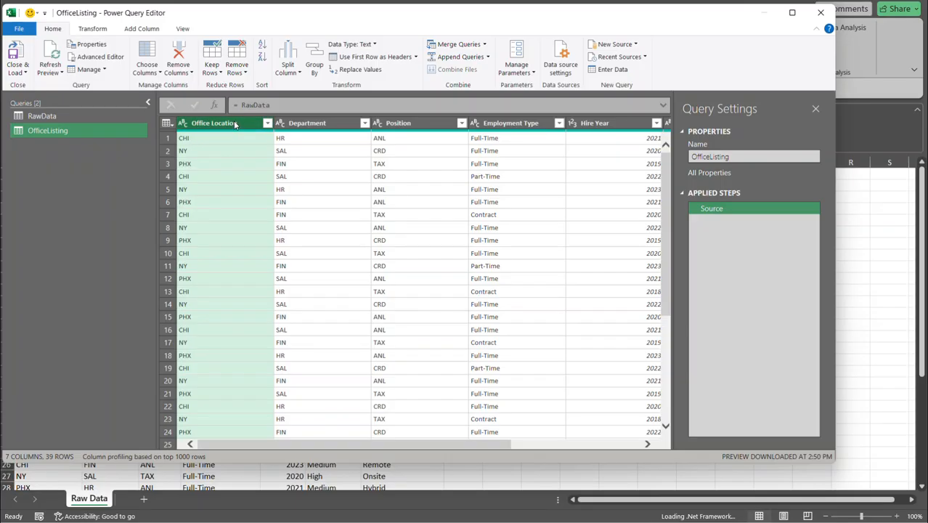
right_click(235, 125)
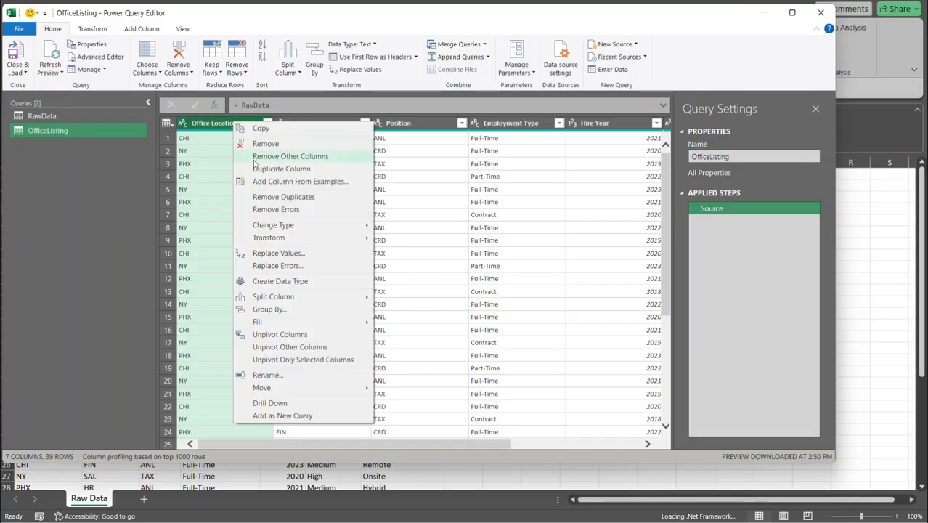
left_click(230, 127)
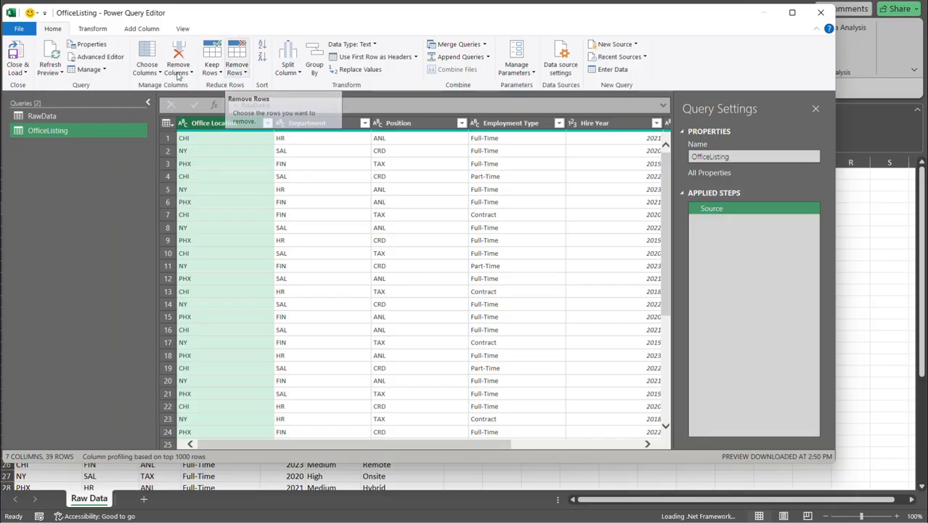
left_click(191, 74)
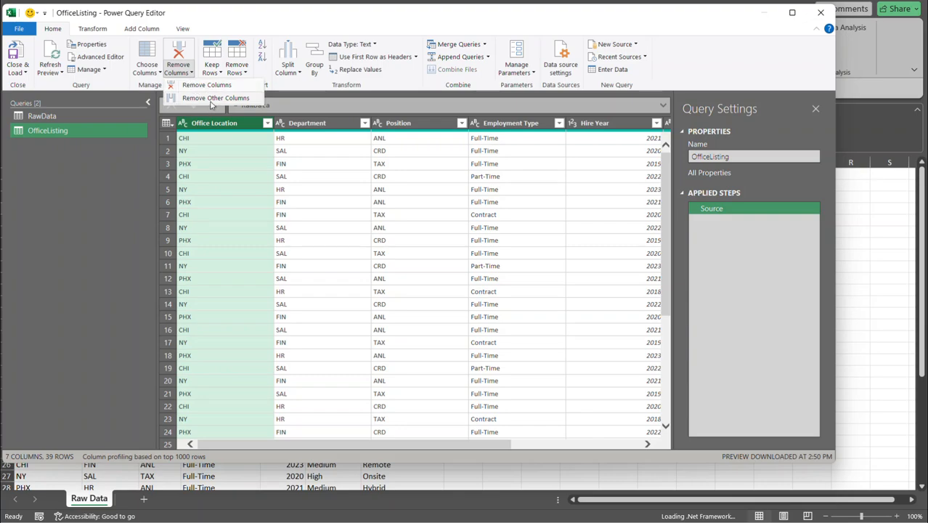
left_click(223, 140)
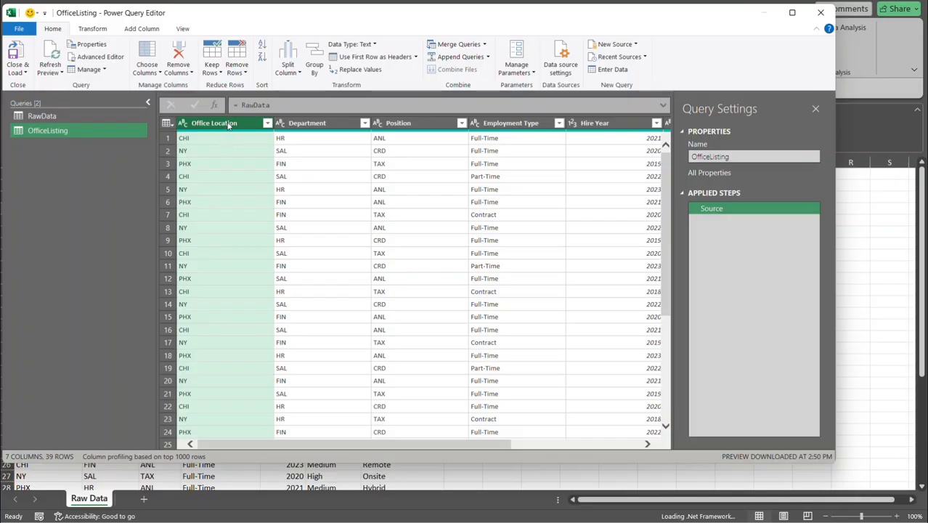
right_click(228, 124)
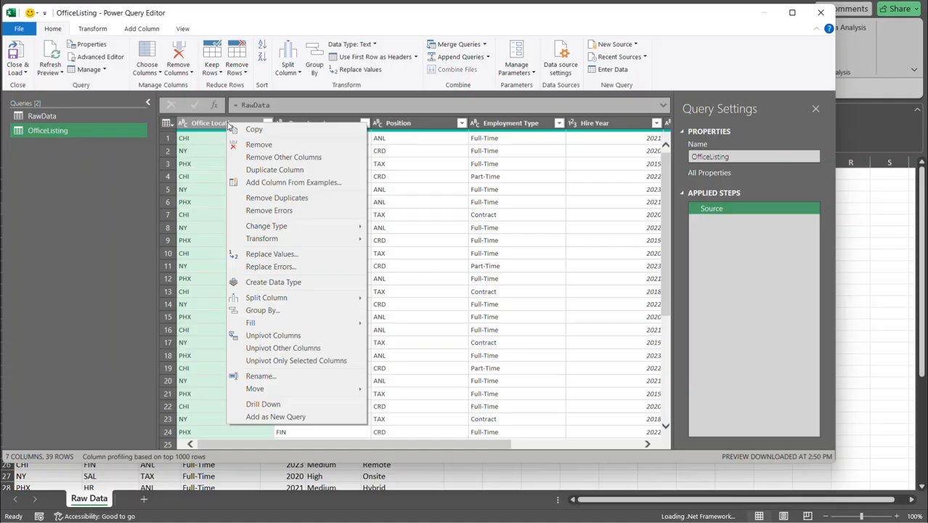
left_click(263, 158)
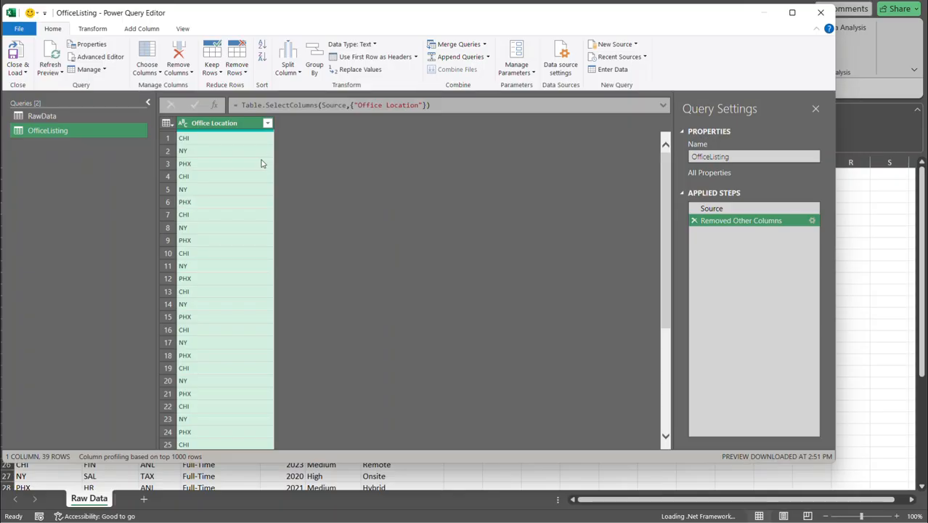
Remove the duplicate values from the Office Location column of OfficeListing.
right_click(225, 124)
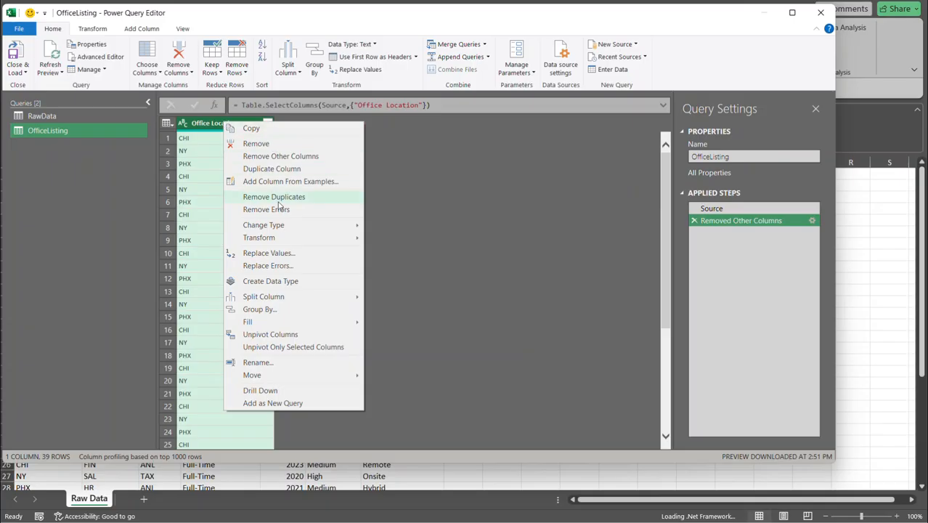
left_click(215, 190)
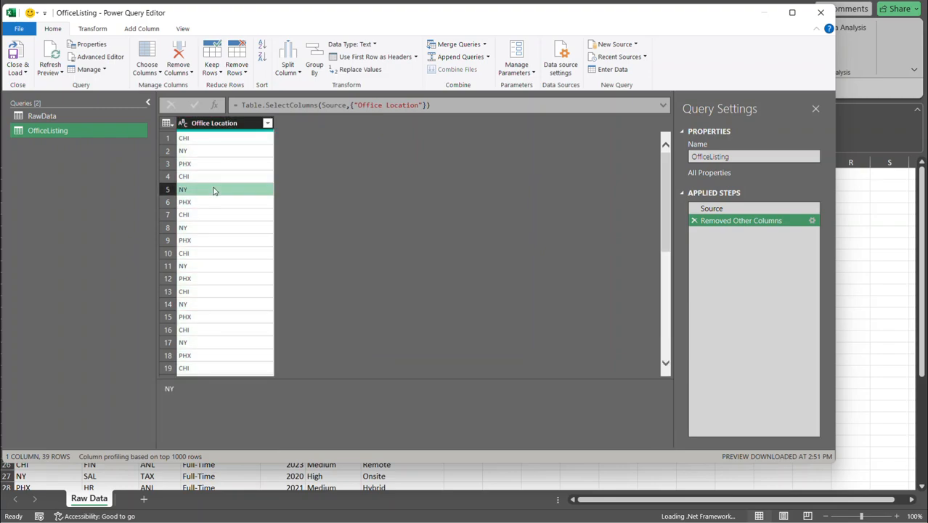
left_click(244, 126)
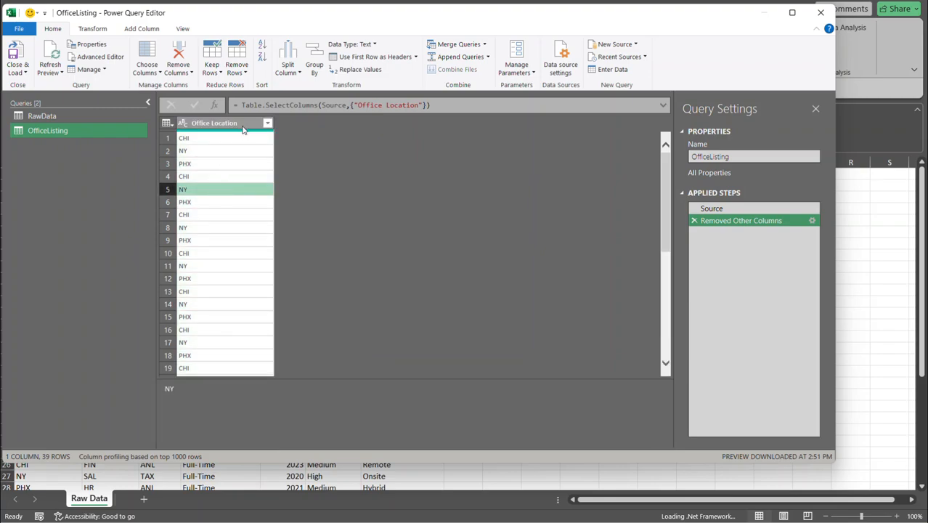
right_click(244, 127)
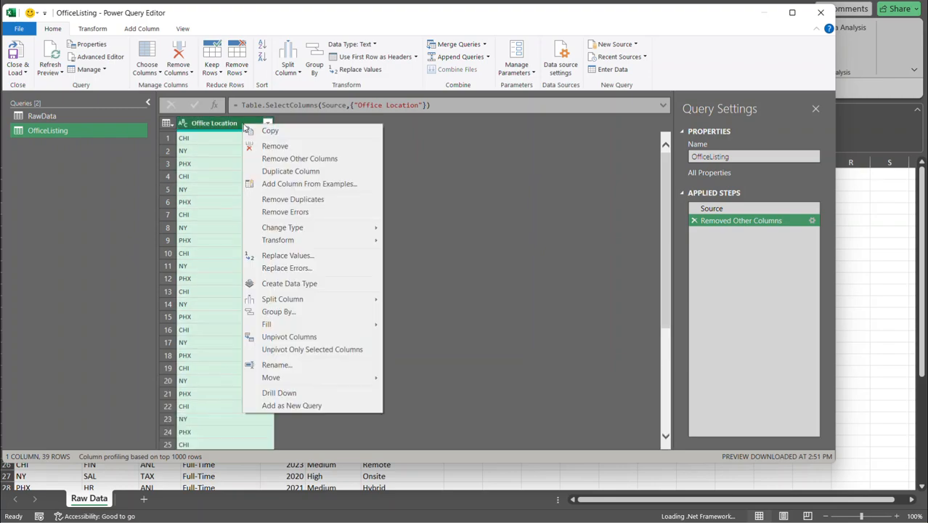
left_click(324, 201)
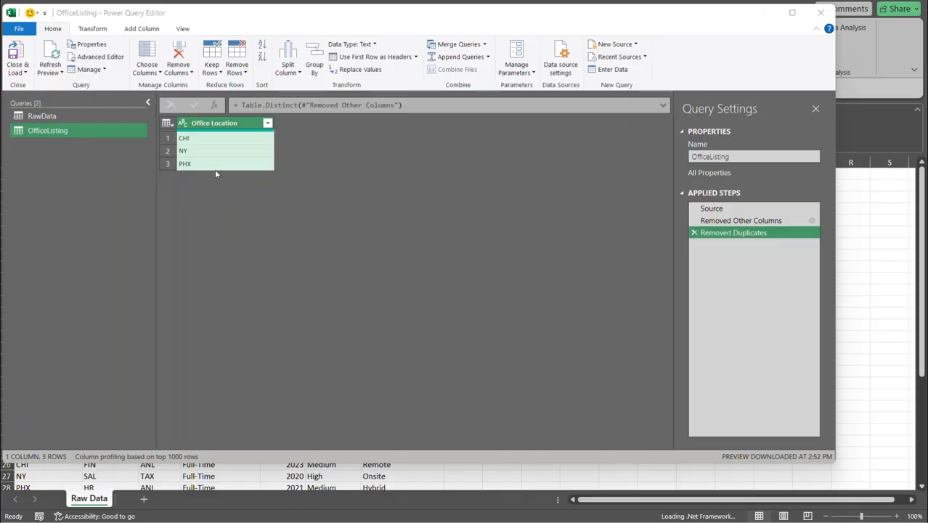
Start a custom column in the OfficeListing query and name it Code.
left_click(140, 32)
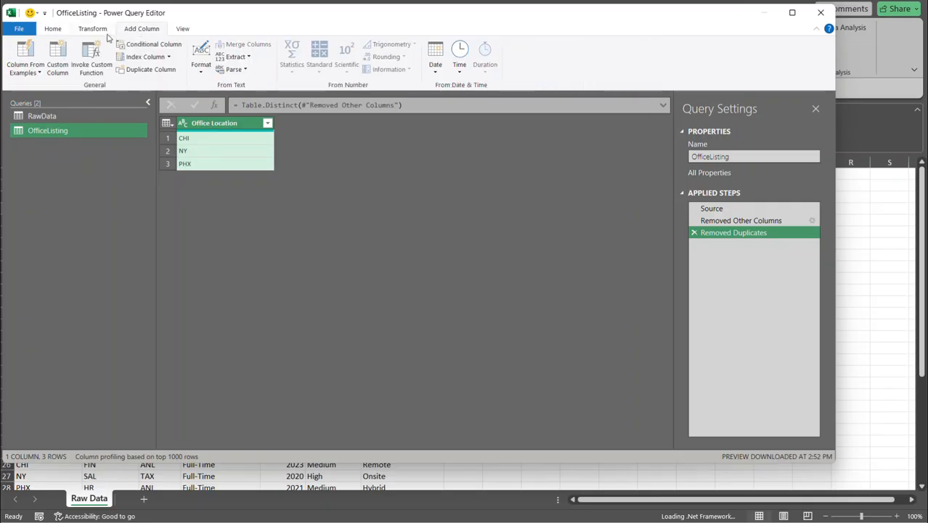
left_click(57, 58)
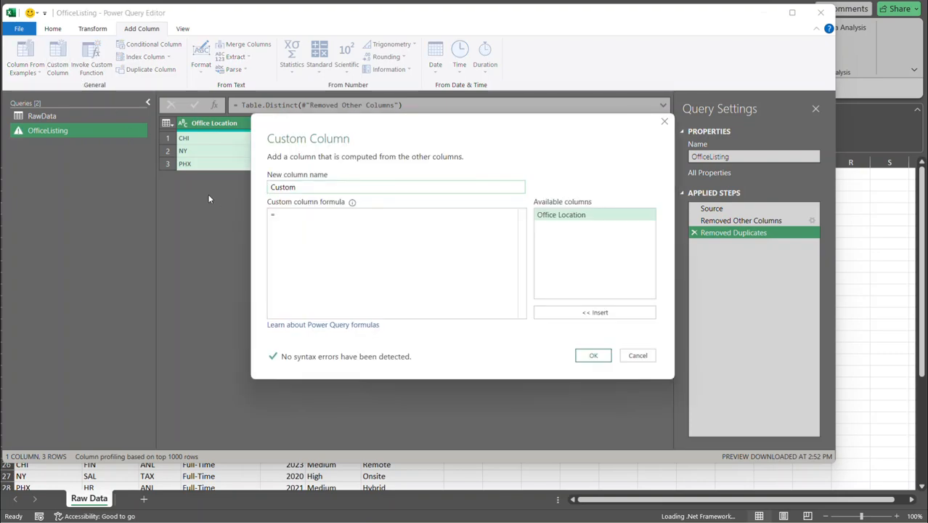
left_click_drag(345, 189, 267, 201)
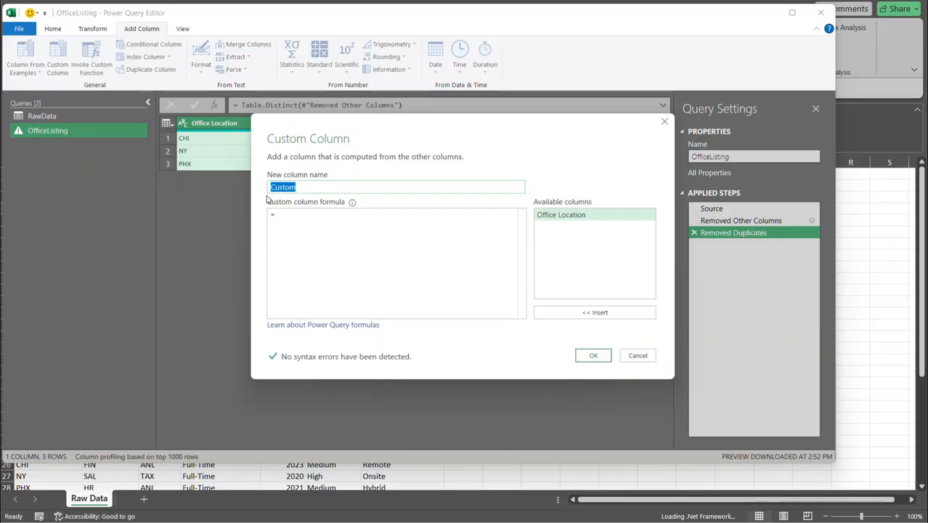
key("BackSpace")
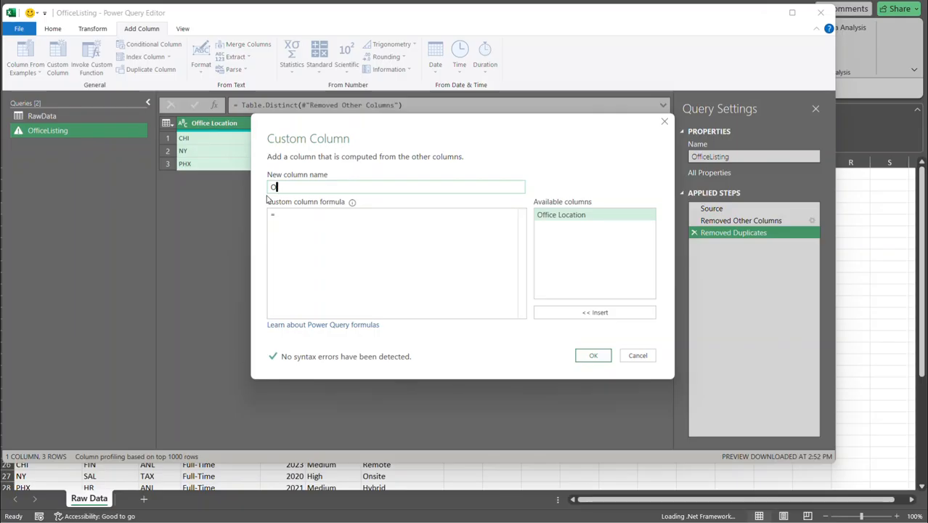
type("Code")
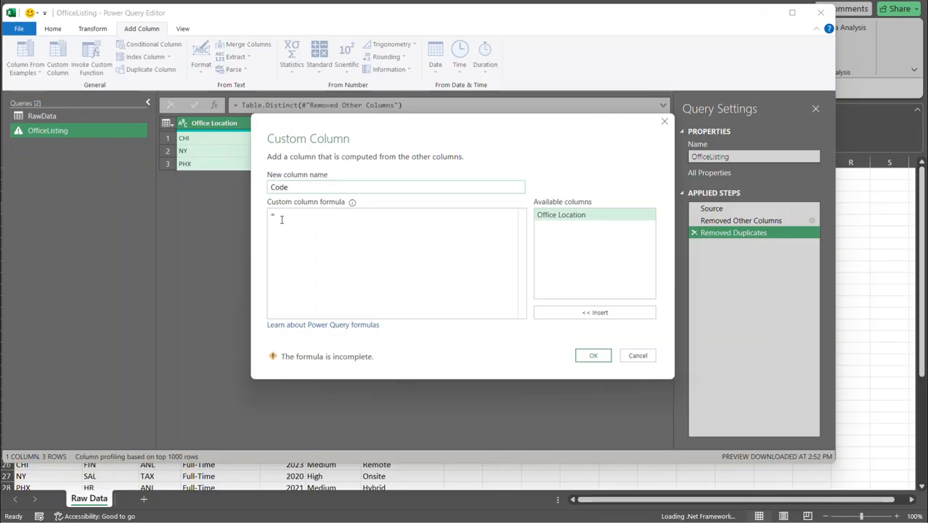
Enter an if formula turning Office Location "CHI" into " Chicago ", "PHX" into " Phoenix ", "NY" into " New York ", else null, without blank lines.
left_click(281, 218)
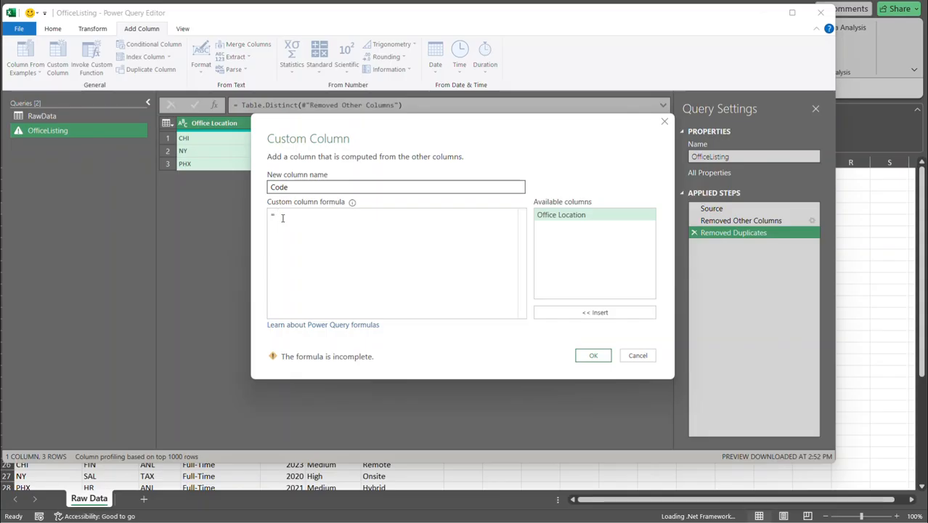
type("if [Office Location] = \"CHI\" then \" Chicago \"      else if [Office Location] = \"PHX\" then \" Phoenix \"      else if [Office Location] = \"NY\" then \" New York \"      else null")
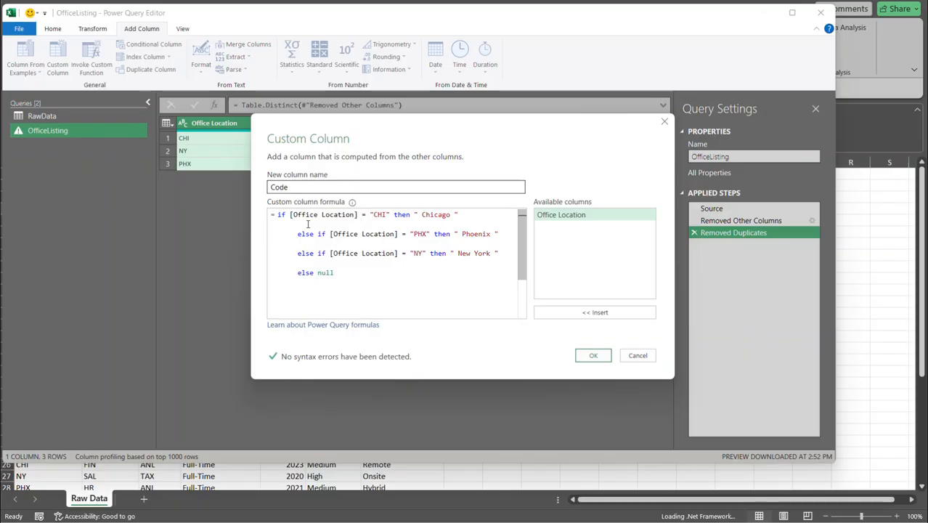
left_click(308, 224)
key("Delete")
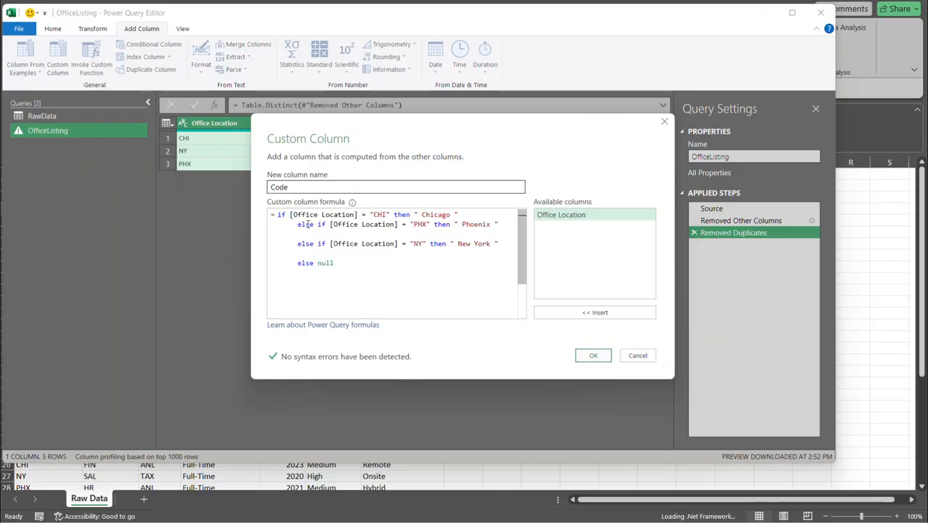
left_click(308, 236)
key("Delete")
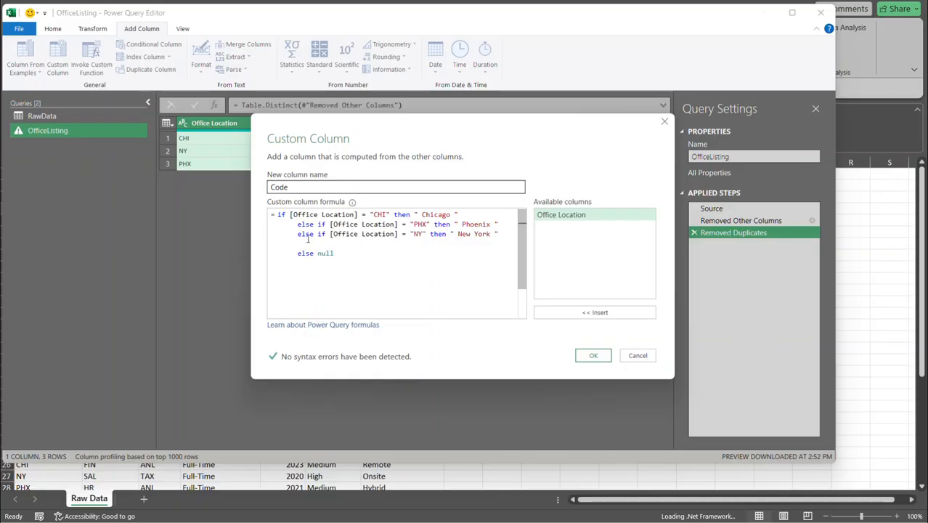
left_click(308, 239)
key("Delete")
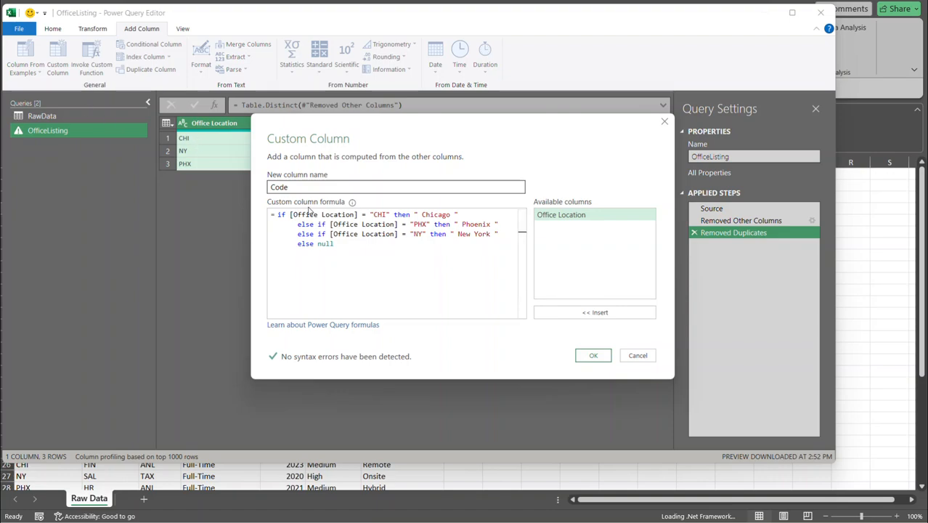
Remove the stray spaces inside the quoted names Chicago, Phoenix and New York in the formula, and create the Code column.
left_click(454, 214)
key("BackSpace")
left_click(422, 215)
key("BackSpace")
left_click(496, 225)
key("BackSpace")
left_click(462, 224)
key("BackSpace")
left_click(495, 234)
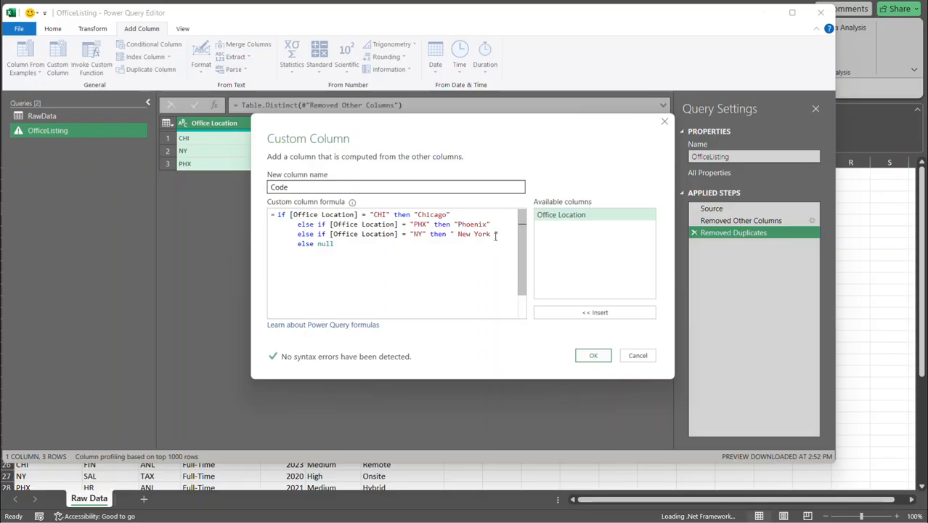
key("BackSpace")
left_click(457, 236)
key("BackSpace")
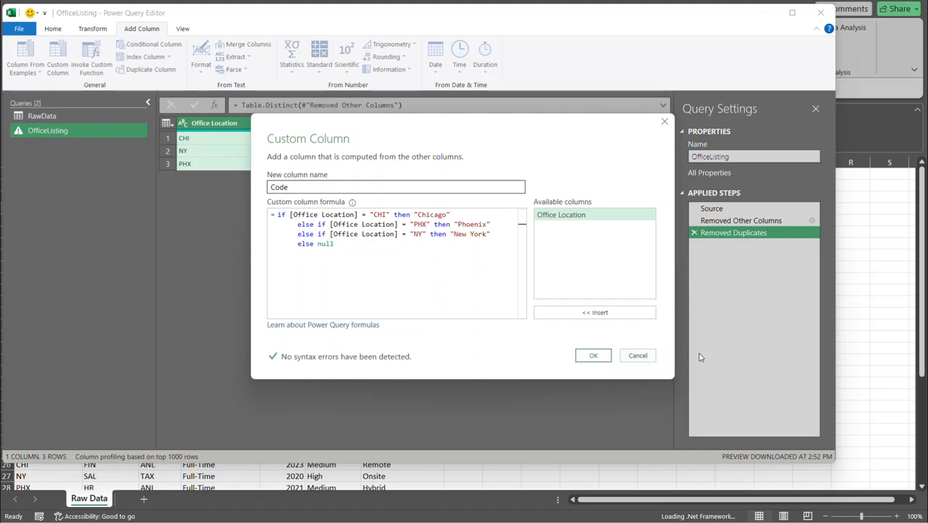
left_click(591, 356)
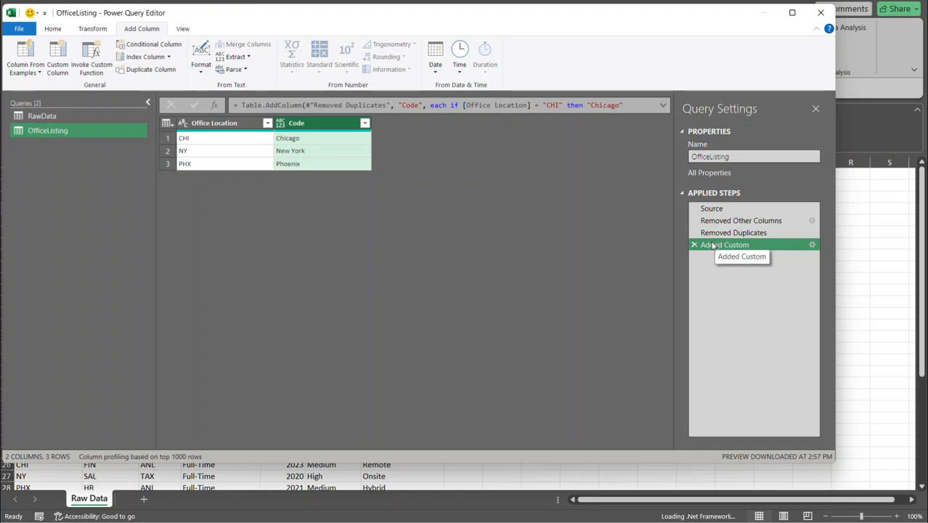
Review the Added Custom step's settings as conditional clauses, leaving them as they are.
left_click(811, 246)
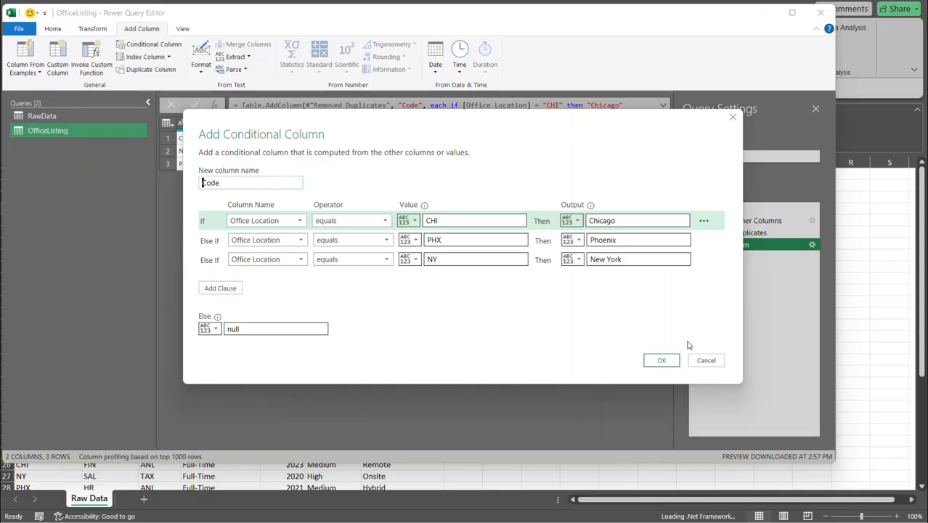
left_click(706, 361)
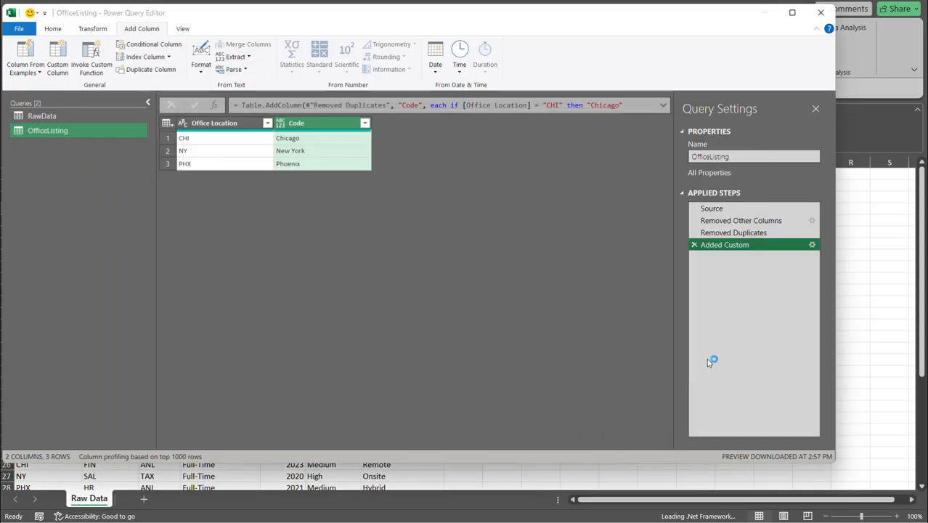
Create a new query that references RawData and name it DepartmentListing.
left_click(59, 117)
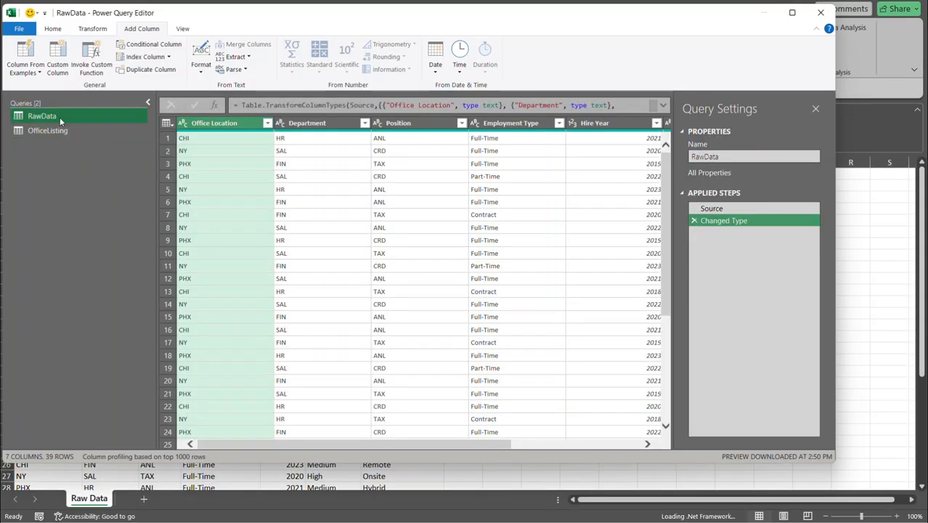
right_click(60, 117)
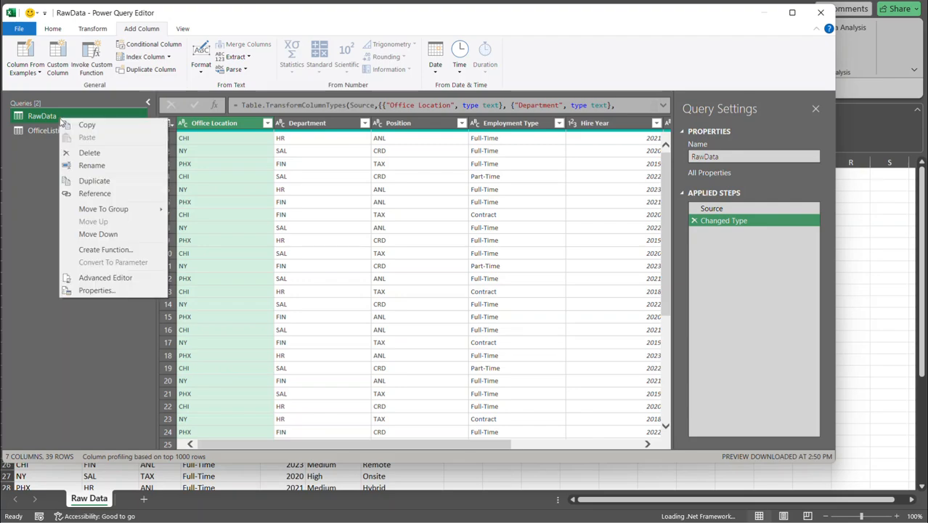
left_click(95, 193)
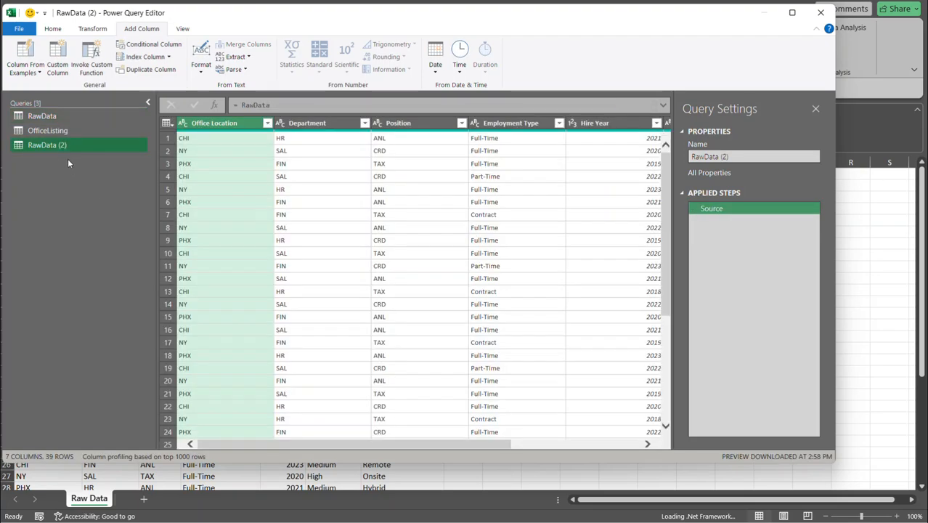
left_click(771, 157)
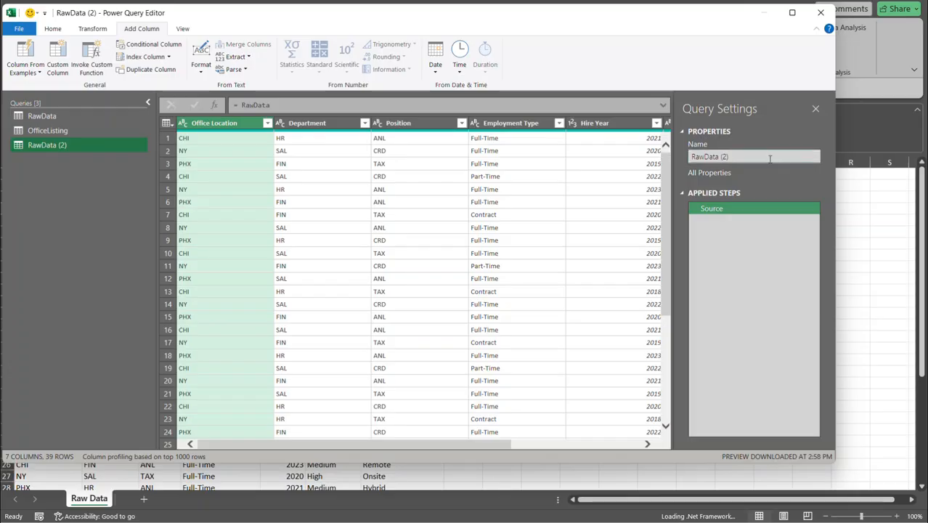
left_click_drag(741, 161, 675, 169)
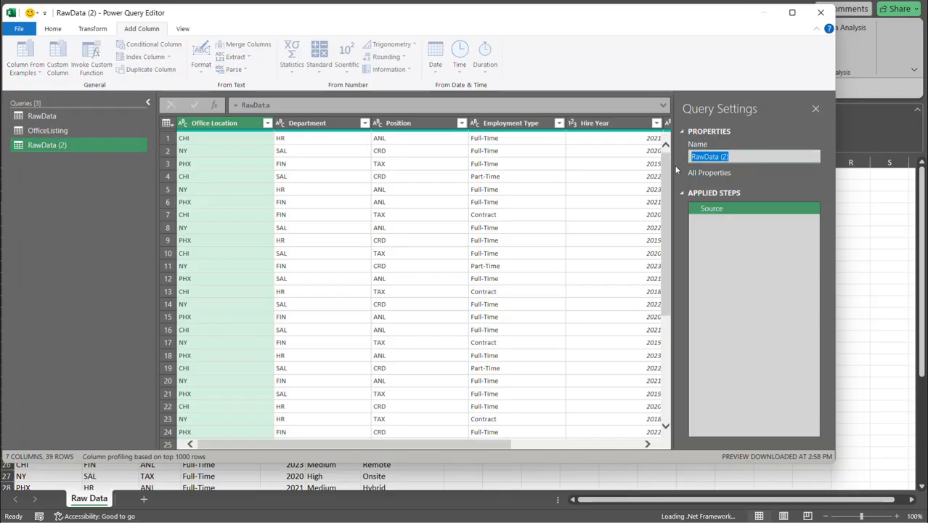
type("D")
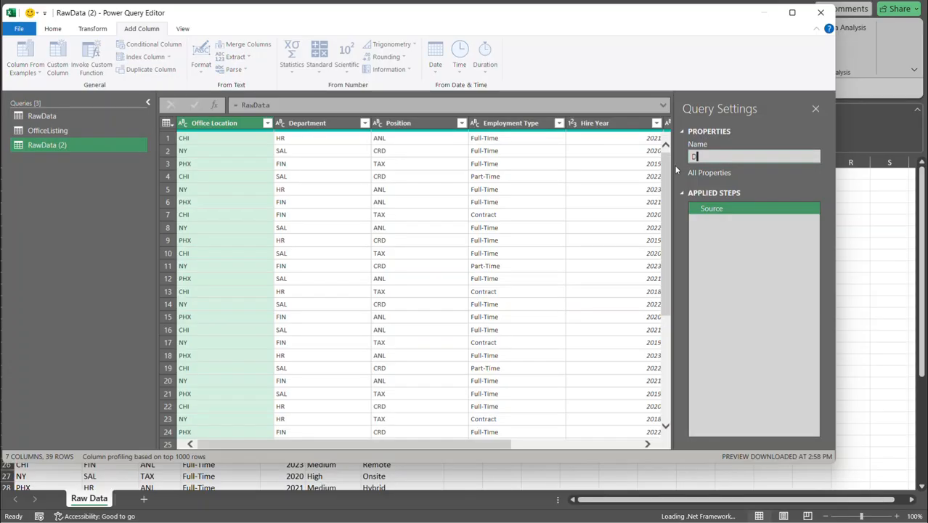
type("epartmentListing")
key("Return")
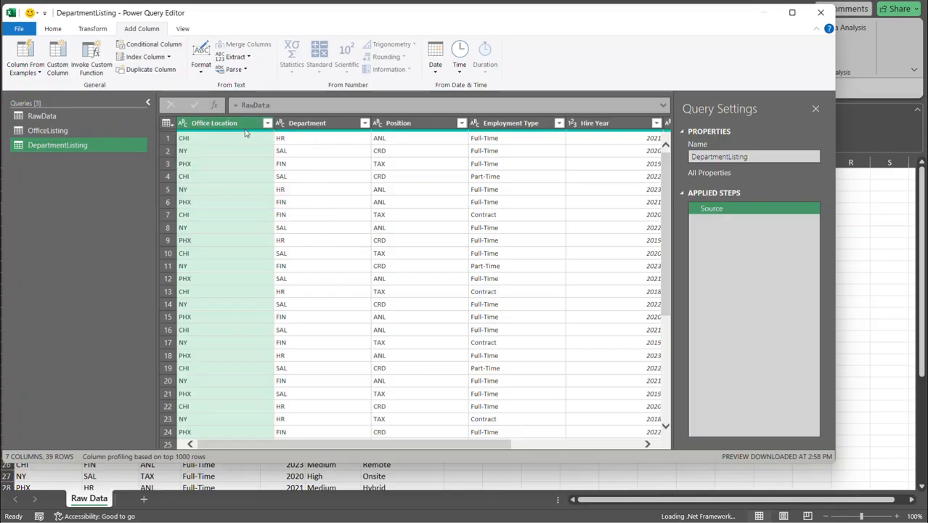
Keep only the Department column in the DepartmentListing query and remove its duplicate values.
left_click(323, 125)
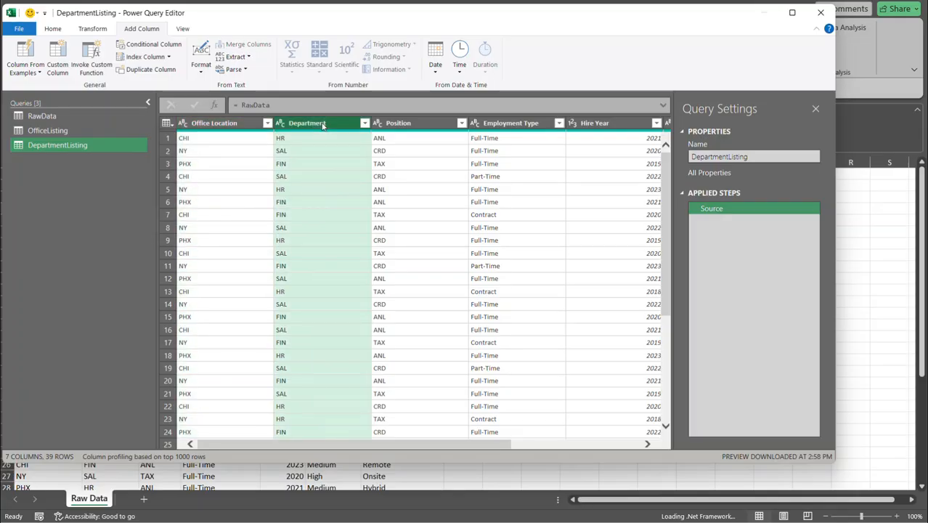
right_click(322, 125)
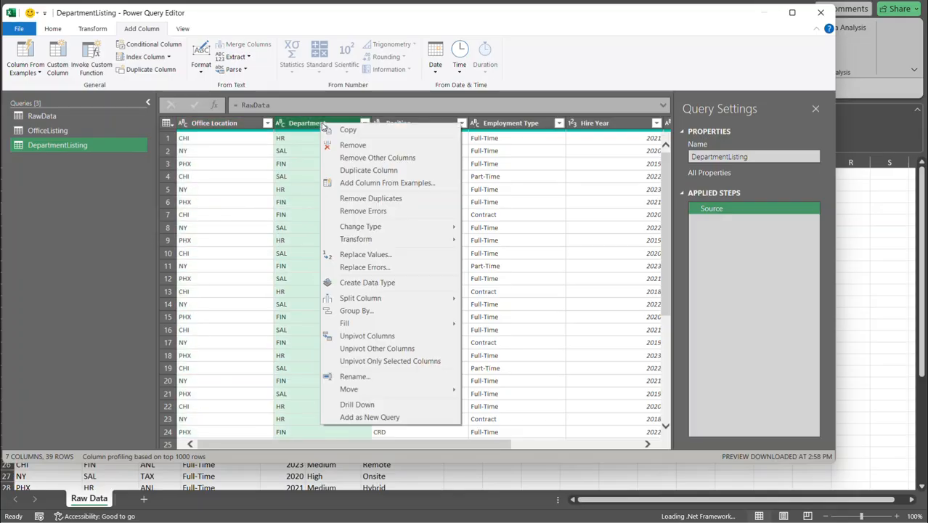
left_click(357, 159)
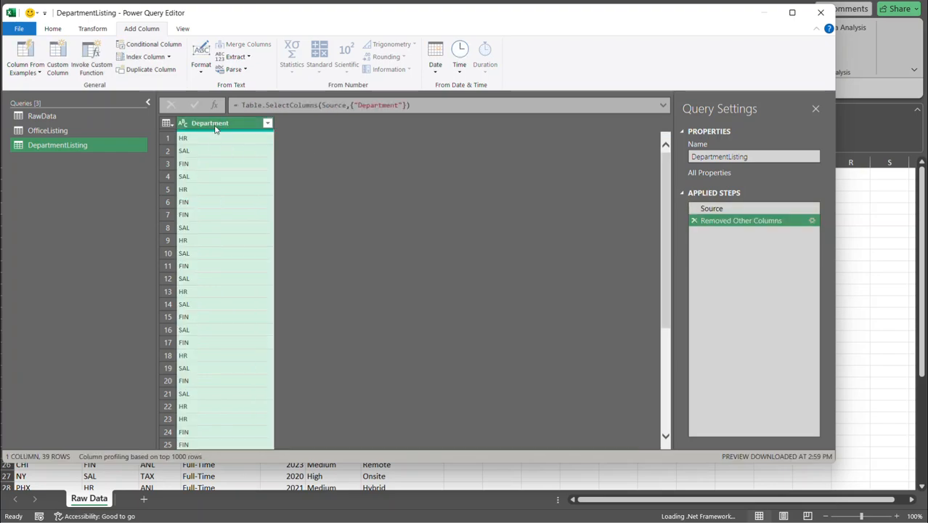
right_click(217, 124)
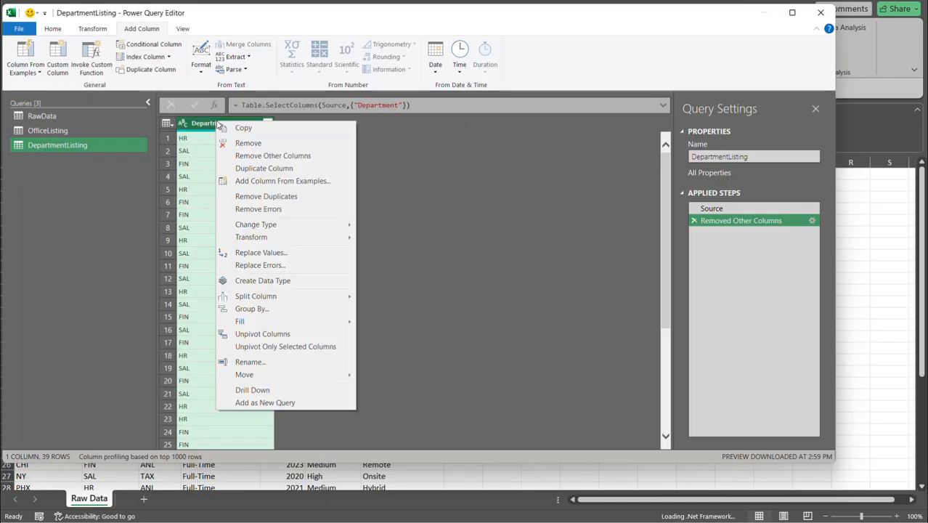
left_click(245, 197)
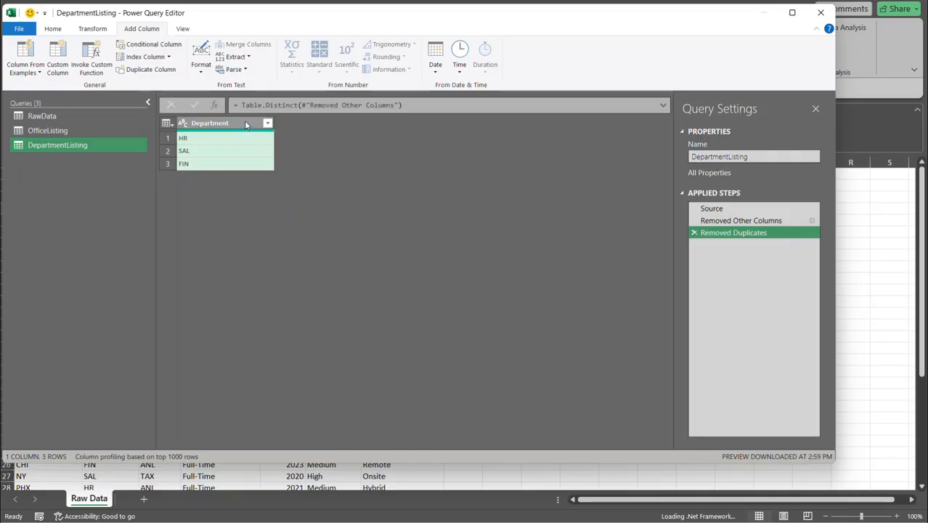
Start a conditional column in DepartmentListing, name it Codre, and move the dialog clear of the Department values.
left_click(151, 45)
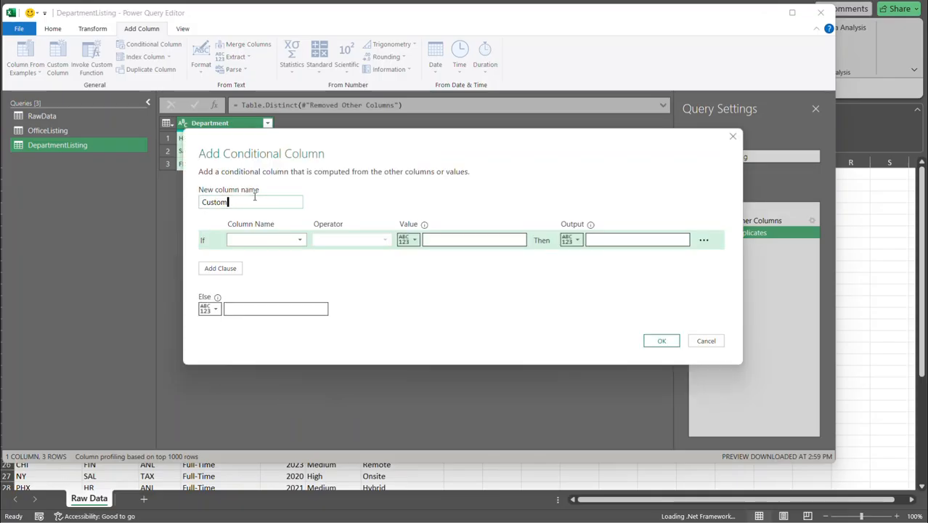
left_click(227, 202)
double_click(227, 201)
type("Codre")
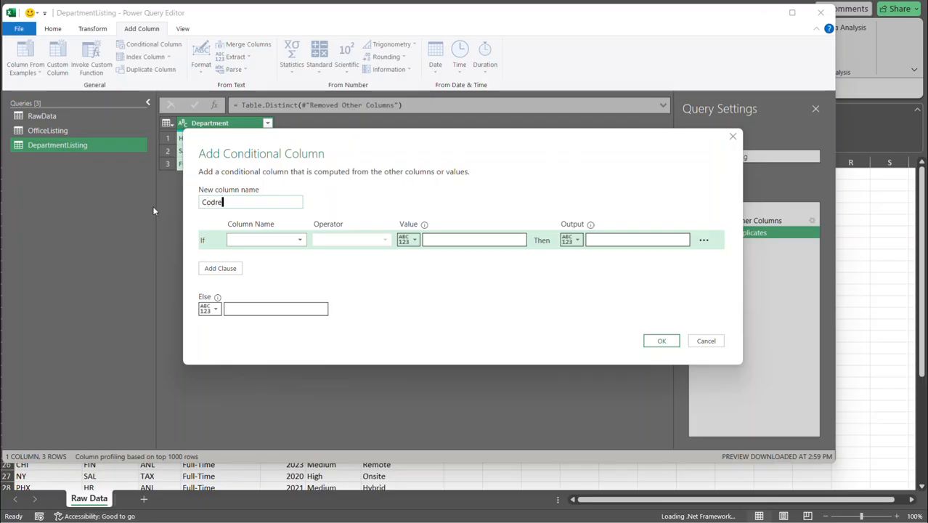
key("Tab")
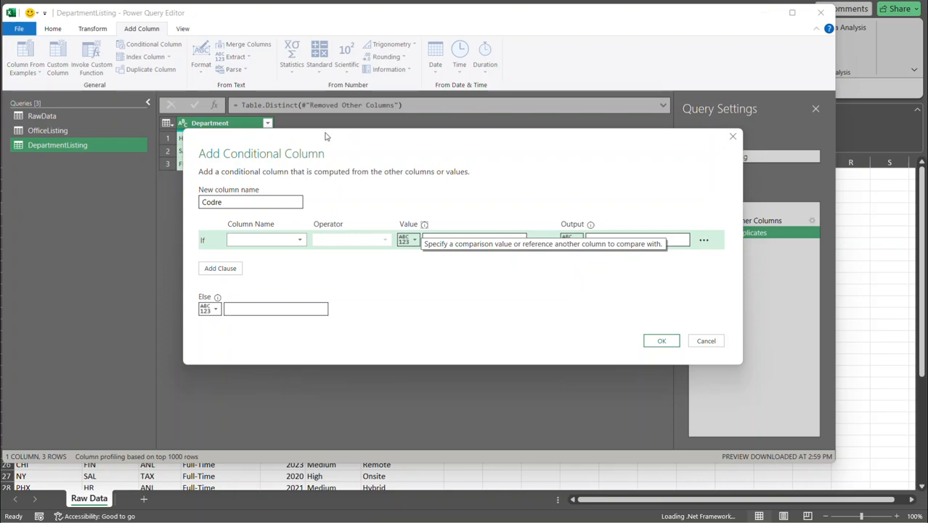
left_click_drag(324, 138, 416, 121)
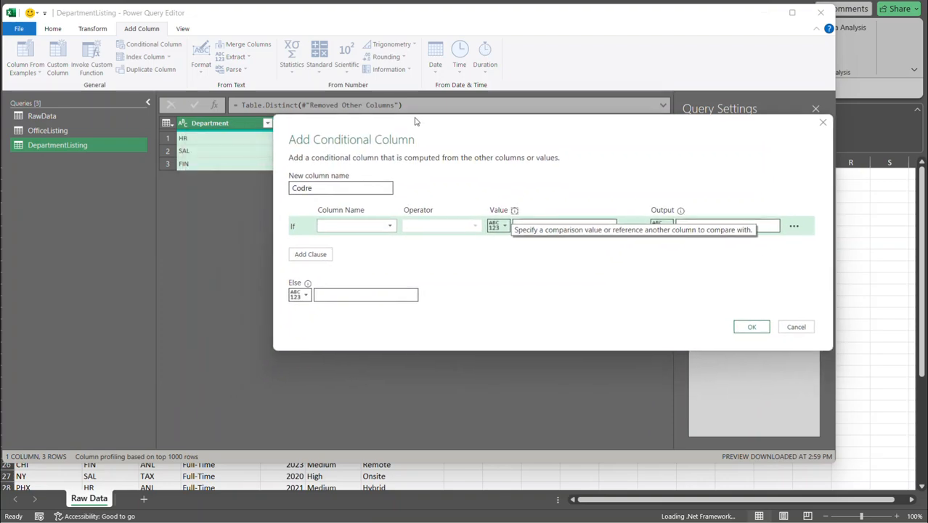
Set the first condition so that Department equals HR outputs Human Resourses.
left_click(391, 225)
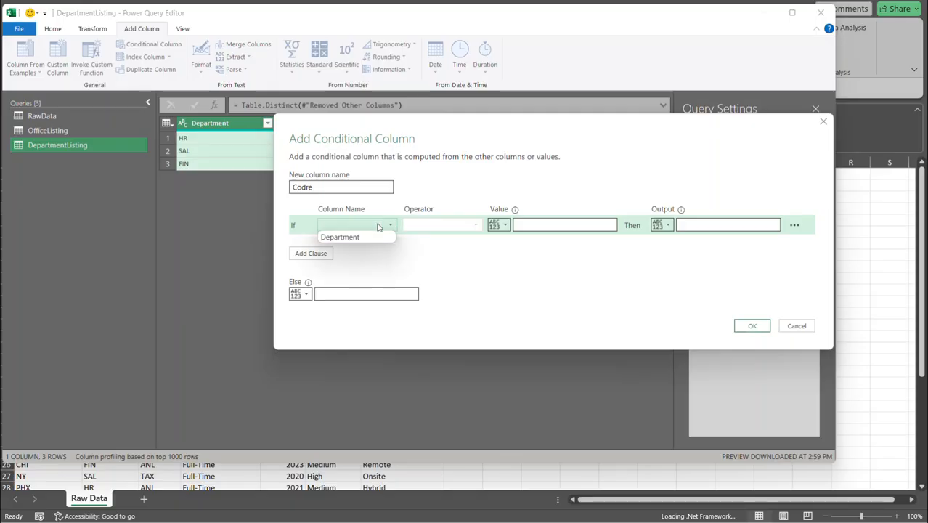
left_click(367, 236)
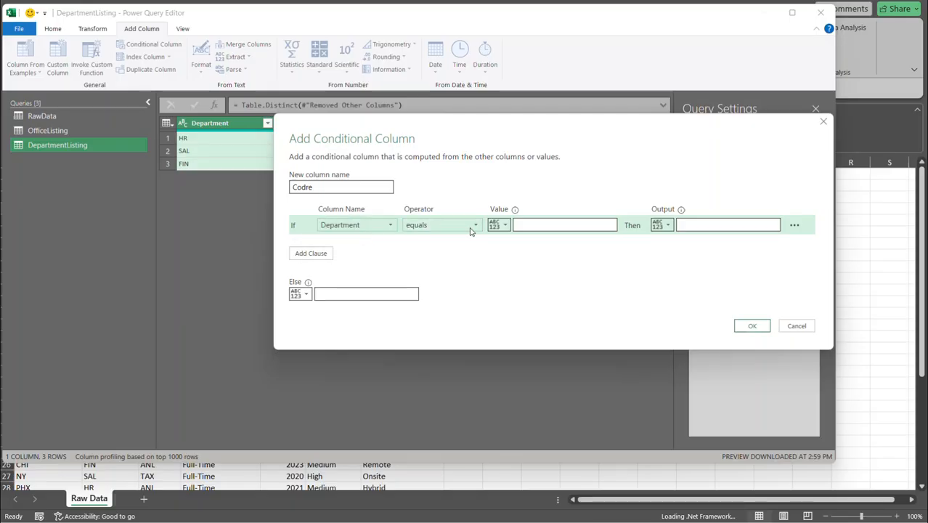
left_click(535, 223)
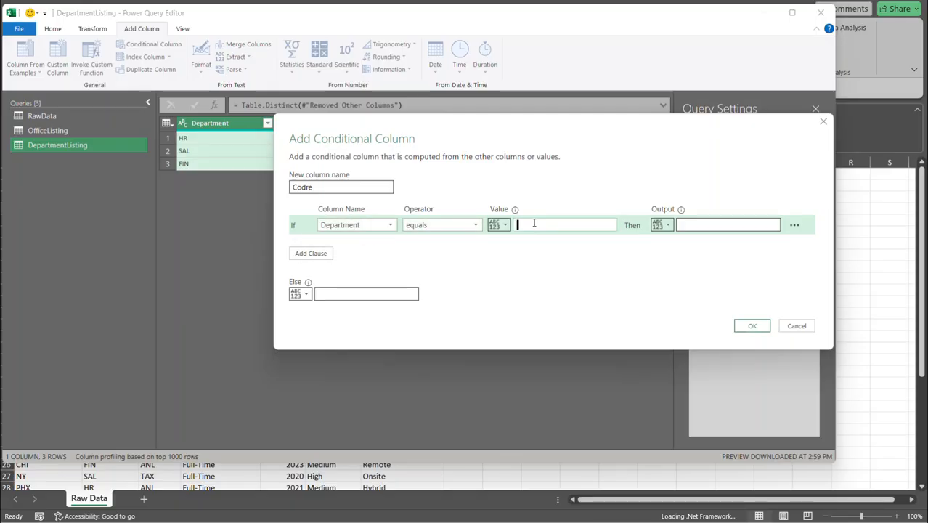
type("HR")
left_click(709, 224)
type(";")
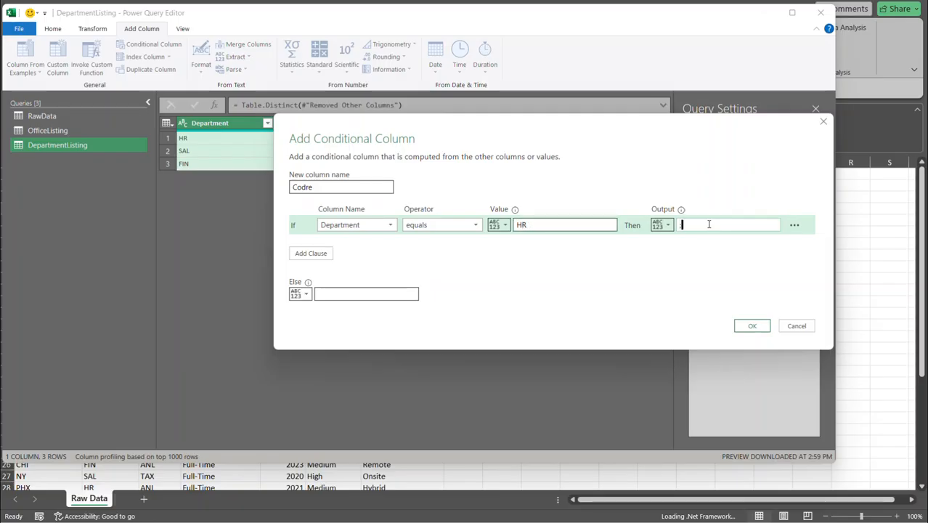
key("BackSpace")
type("Human Resourses")
Add an else-if clause so that Department equals SAL outputs Sales.
left_click(320, 254)
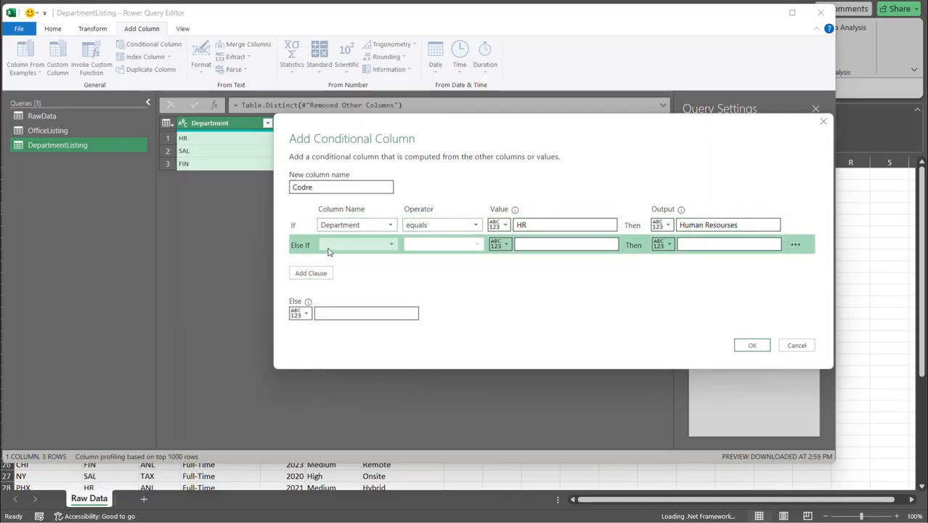
left_click(378, 245)
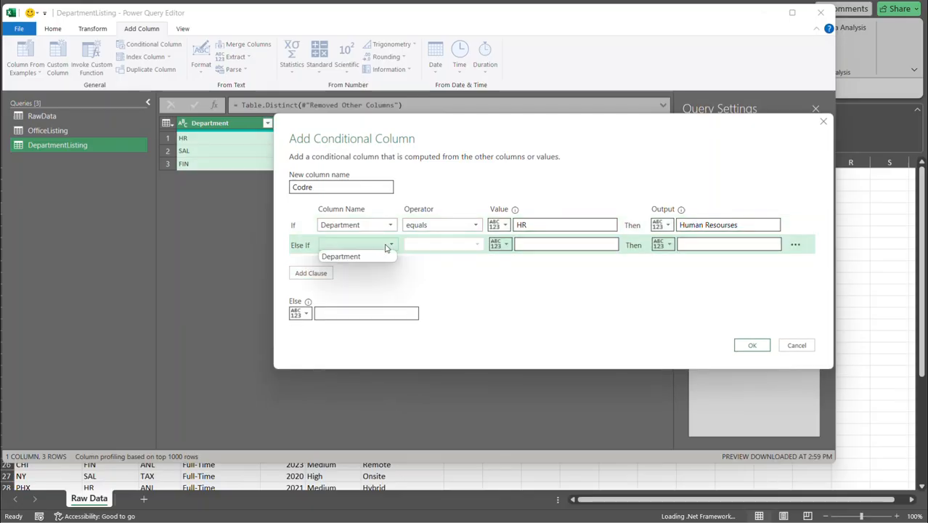
left_click(370, 256)
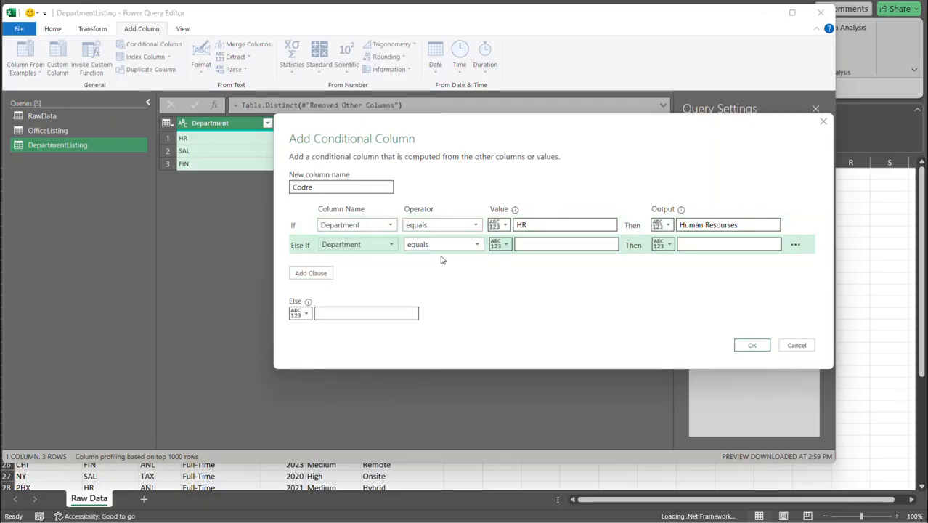
left_click(532, 244)
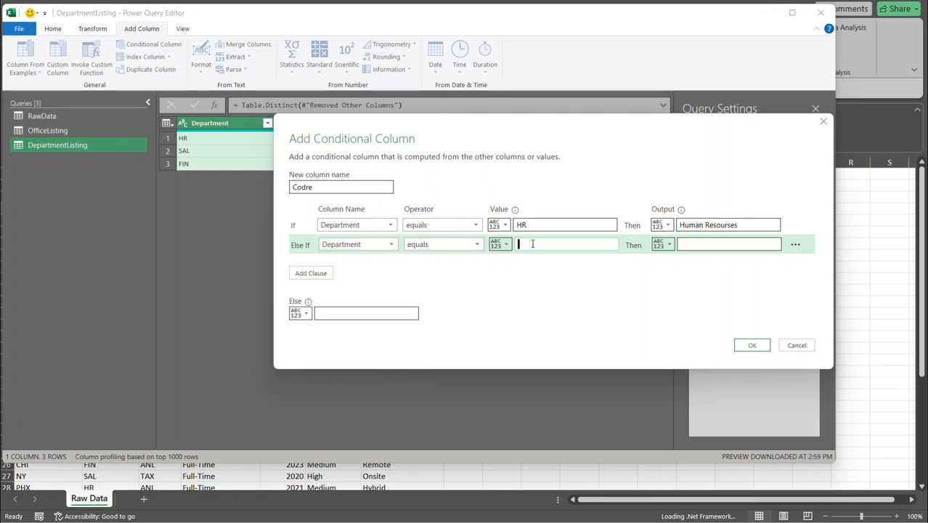
type("SAL")
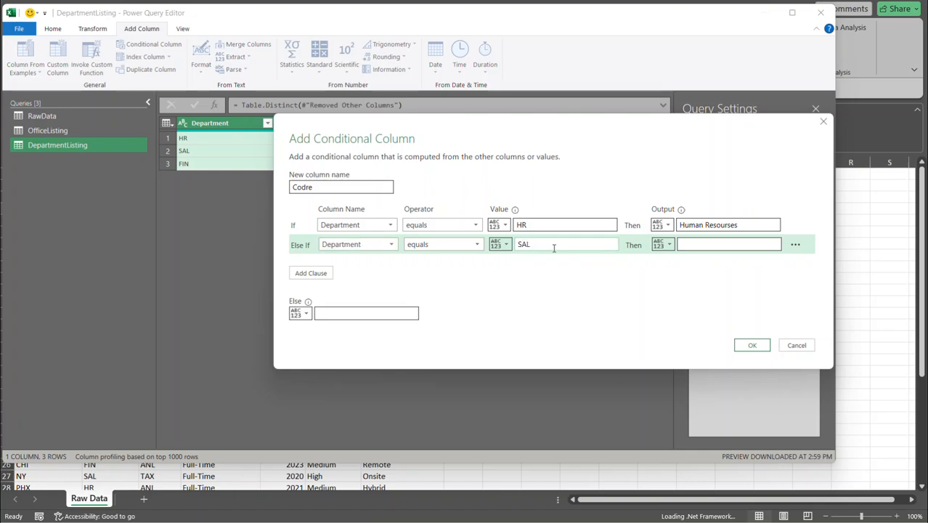
left_click(682, 244)
type("Sales")
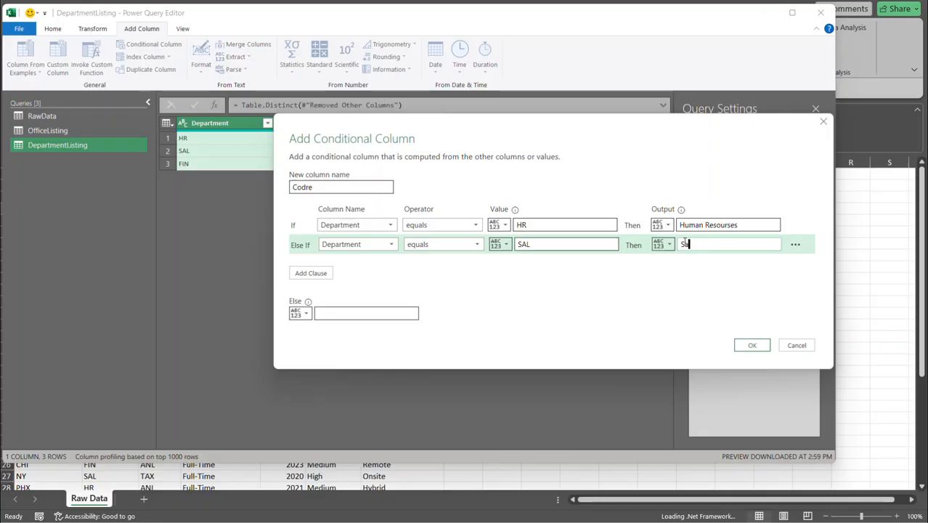
key("BackSpace")
key("BackSpace")
key("BackSpace")
key("BackSpace")
type("ales")
Add another else-if clause so that Department equals FIN outputs Finance.
left_click(316, 273)
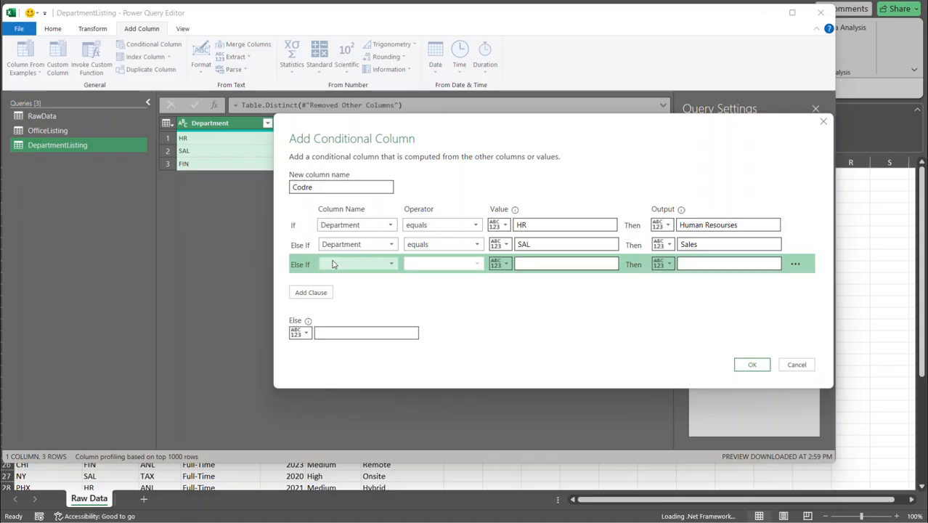
left_click(333, 264)
left_click(353, 276)
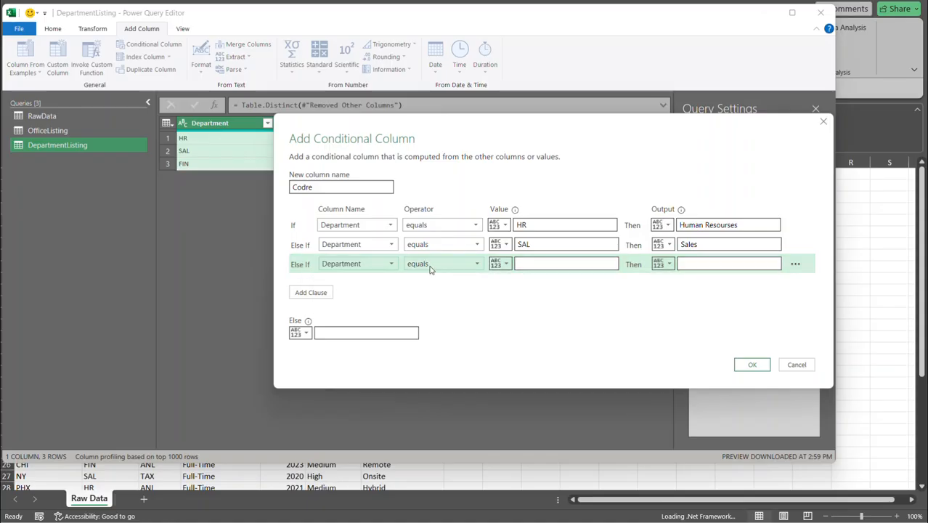
left_click(531, 263)
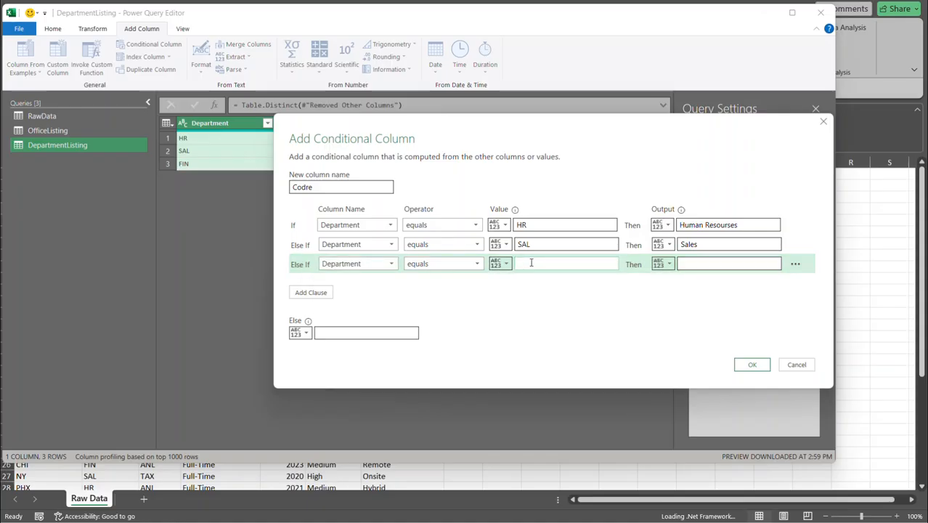
type("FIN")
key("Tab")
key("Tab")
type("Fina")
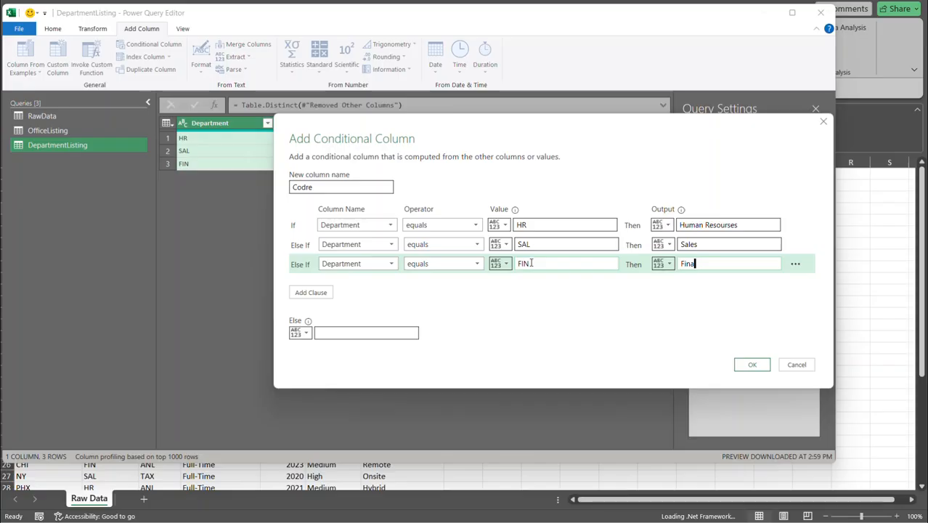
type("nce")
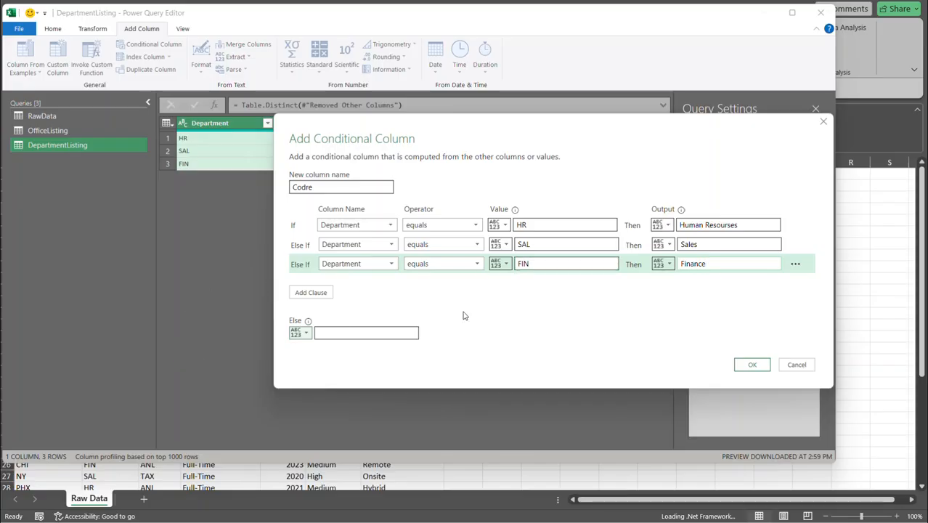
Set the Else result to null and create the conditional column in DepartmentListing.
left_click(358, 332)
type("nu")
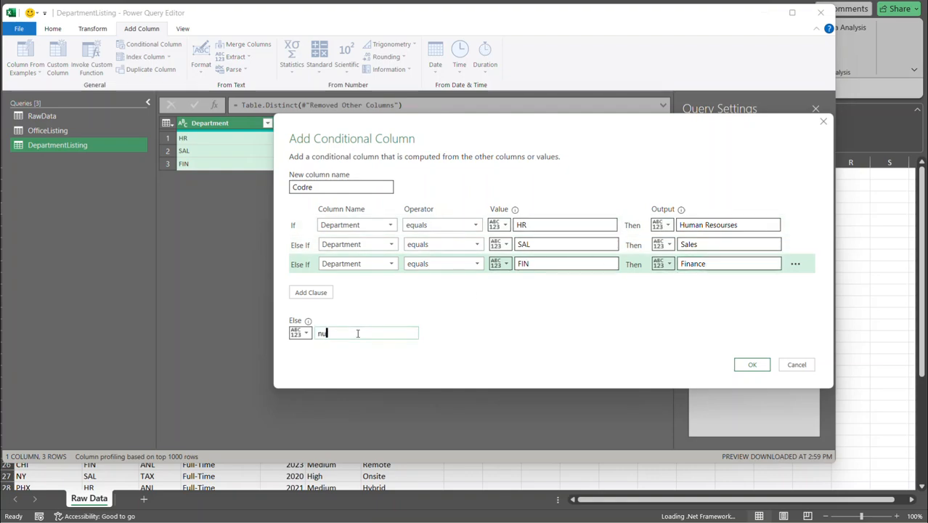
type("ll")
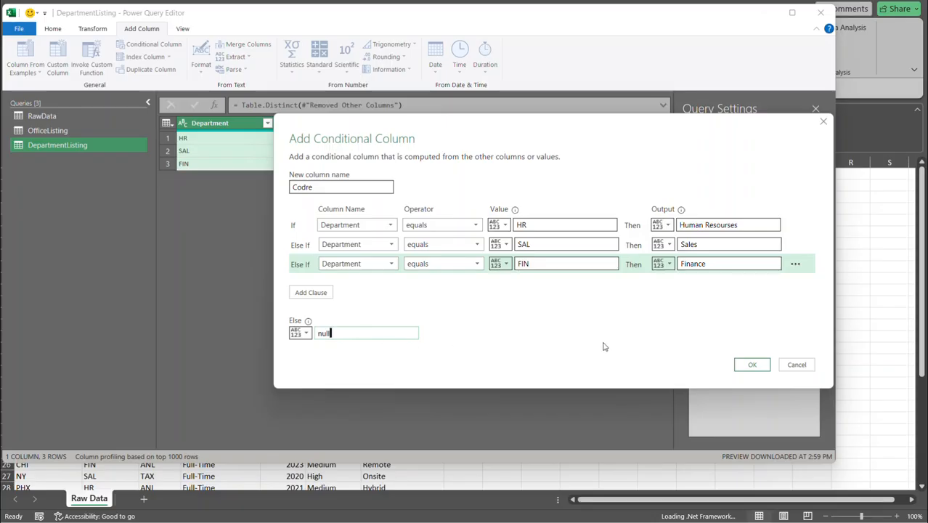
left_click(752, 366)
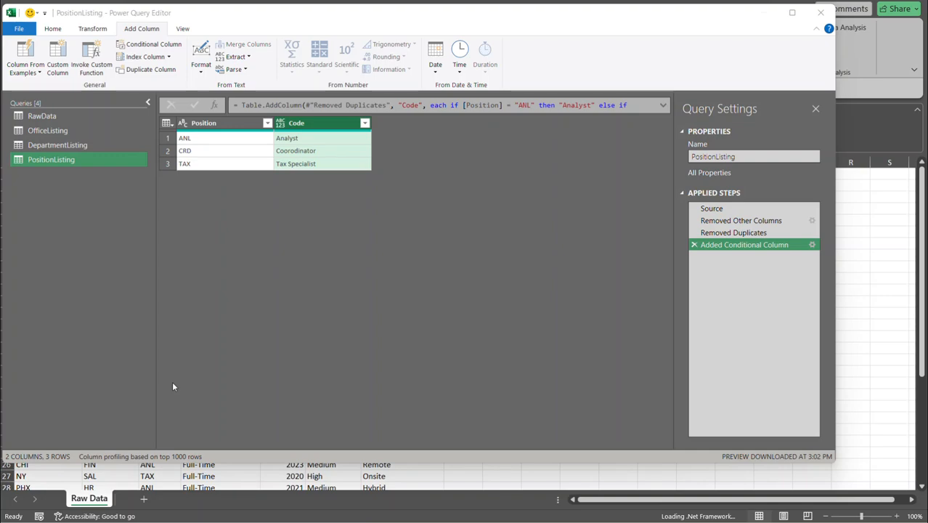
Close and load all the queries into worksheets, and check the loaded DepartmentListing and OfficeListing tables.
left_click(54, 31)
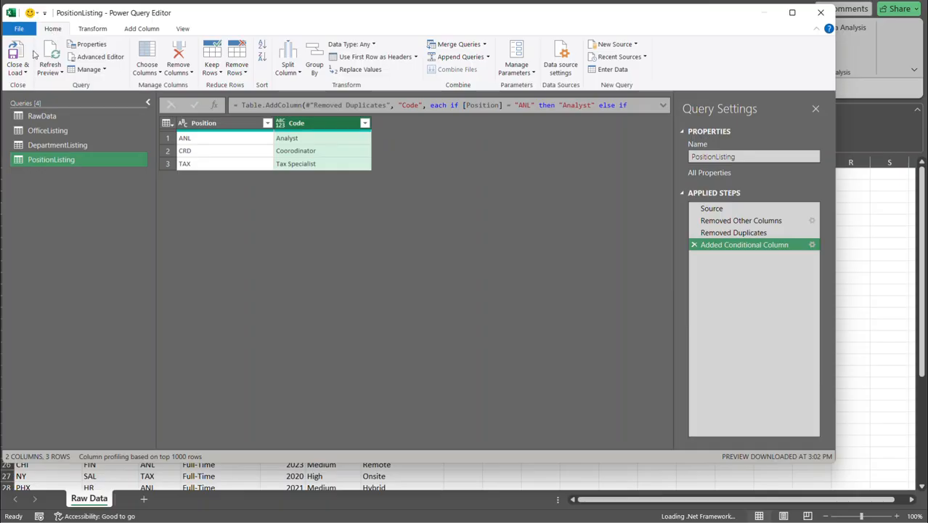
left_click(25, 75)
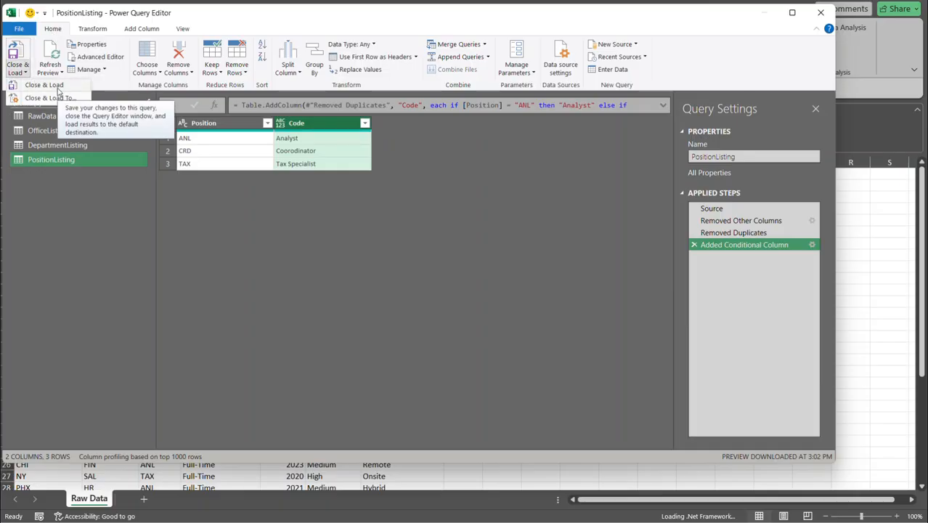
left_click(58, 88)
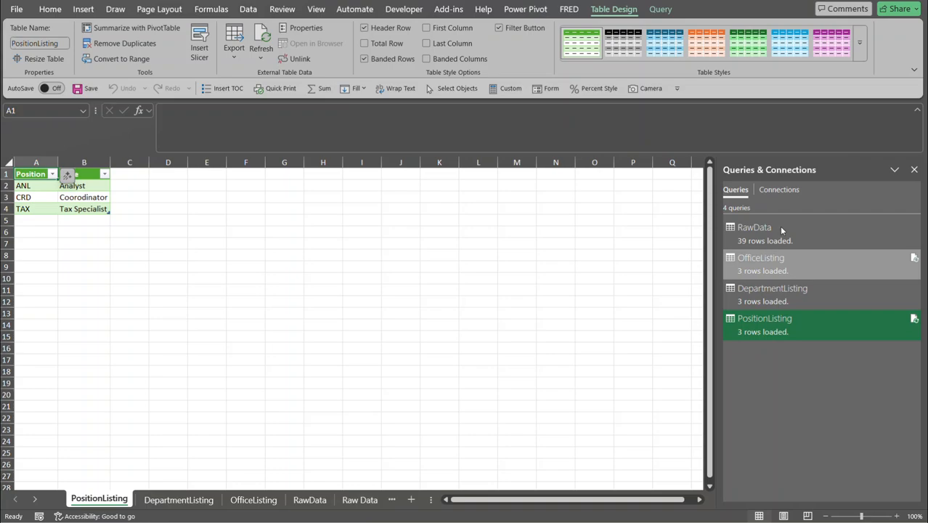
mouse_move(761, 246)
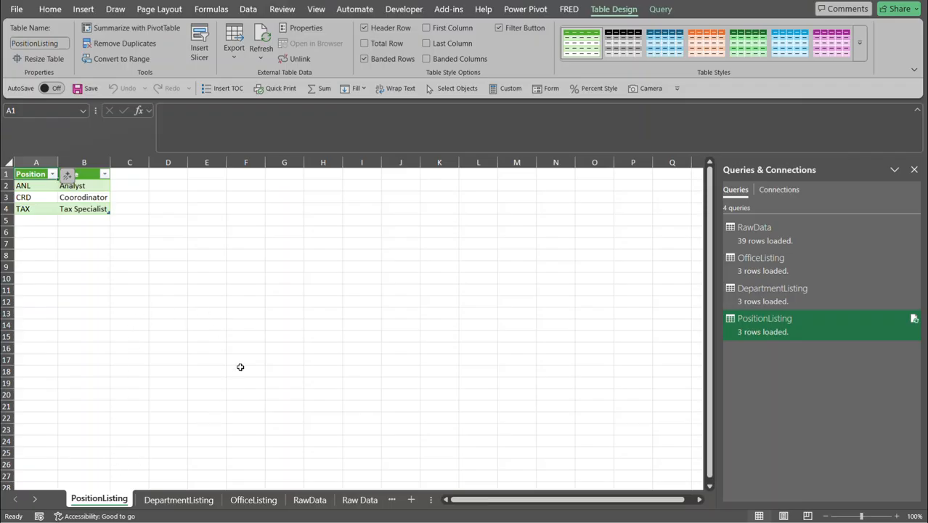
left_click(160, 501)
left_click(254, 500)
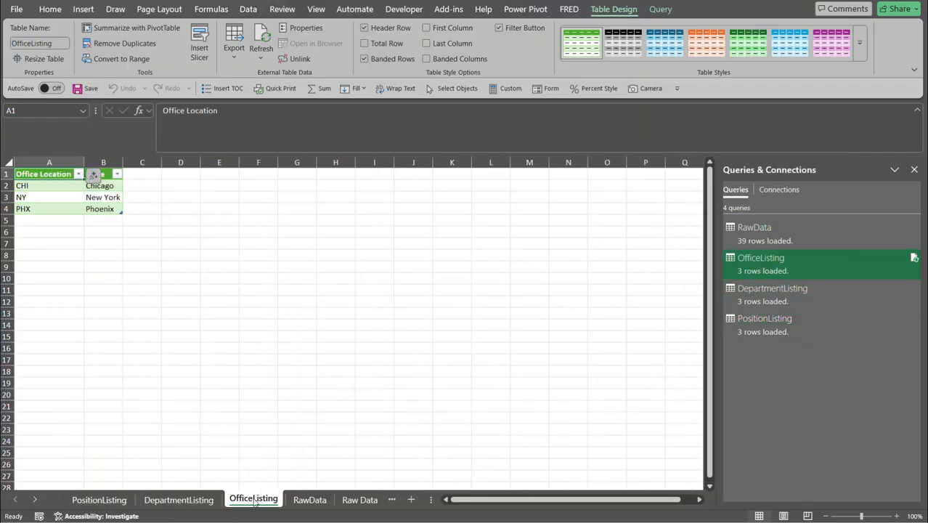
In cell H2 of the RawData sheet, start an XLOOKUP formula with the row's Office Location as the lookup value.
left_click(311, 500)
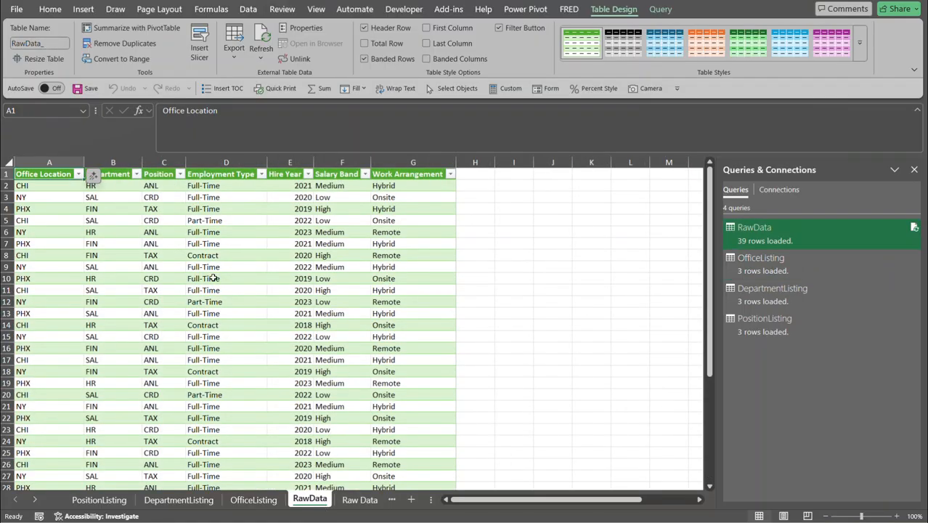
left_click(487, 189)
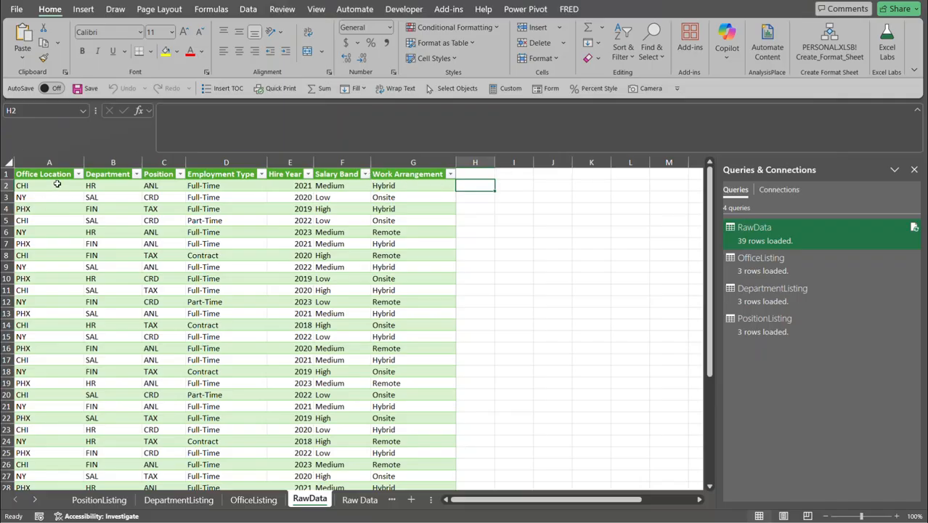
type("=xl")
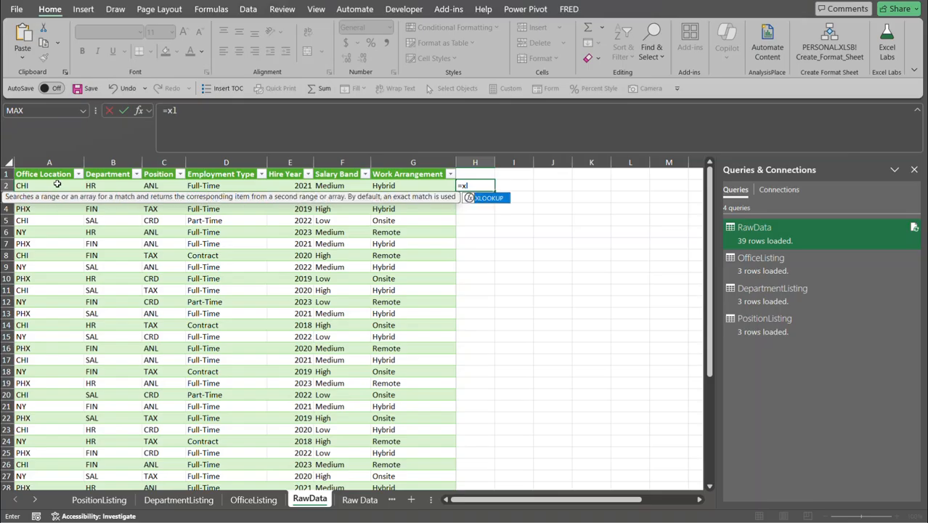
key("Tab")
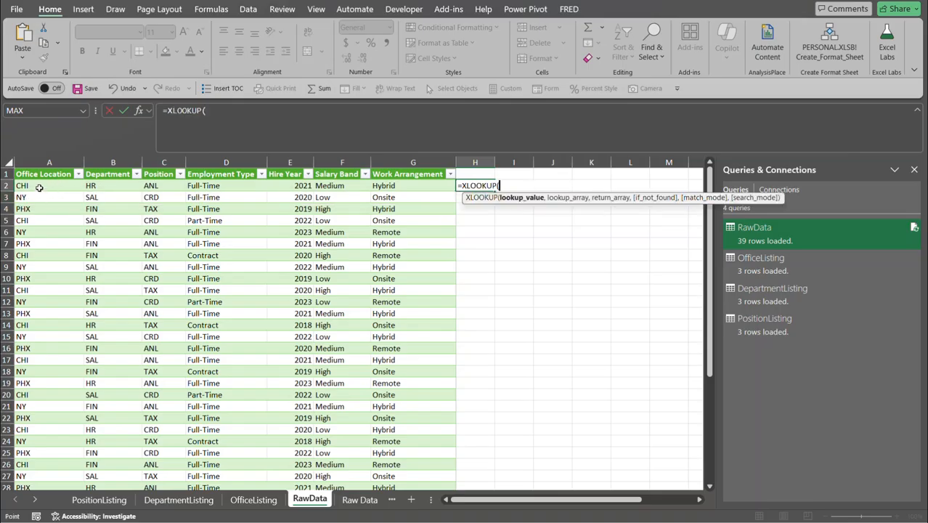
left_click(39, 188)
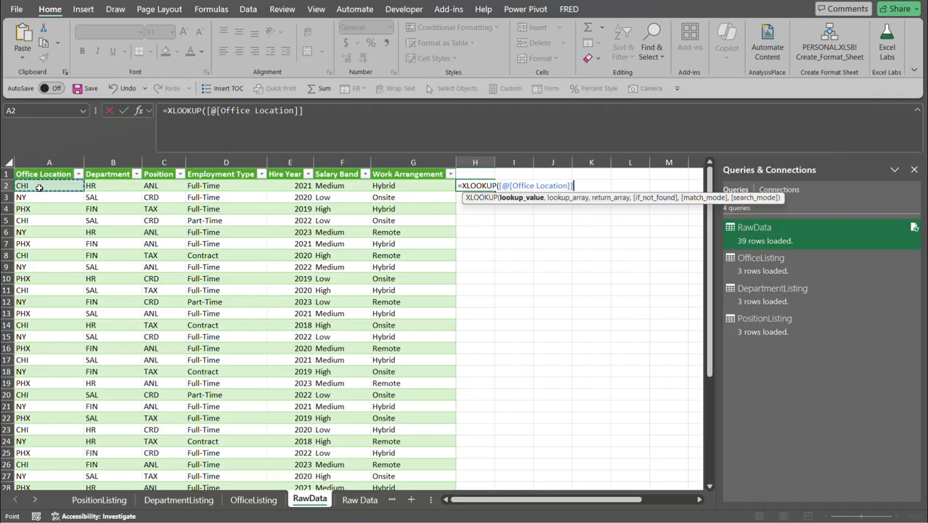
type(",")
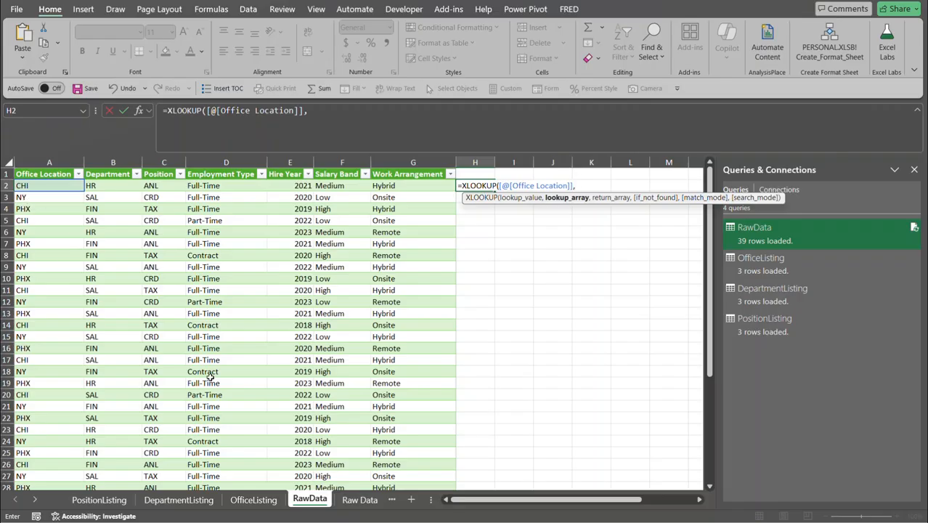
Complete the XLOOKUP with OfficeListing[Office Location] as the lookup array and OfficeListing[Code] as the return array, and enter it.
left_click(240, 500)
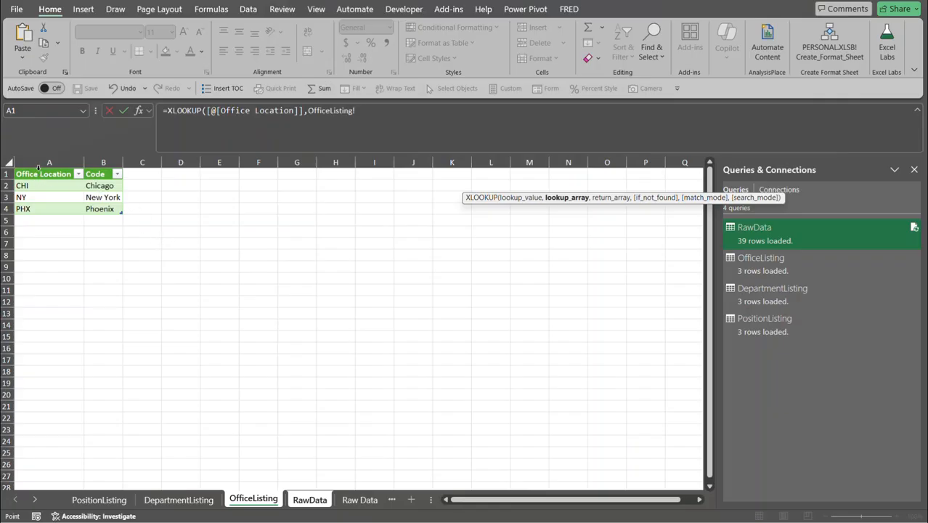
left_click(39, 167)
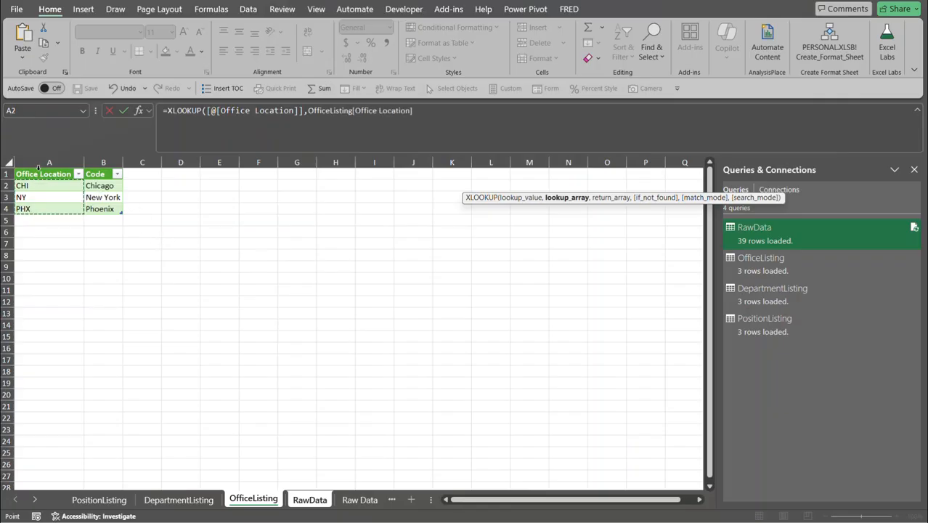
type(",")
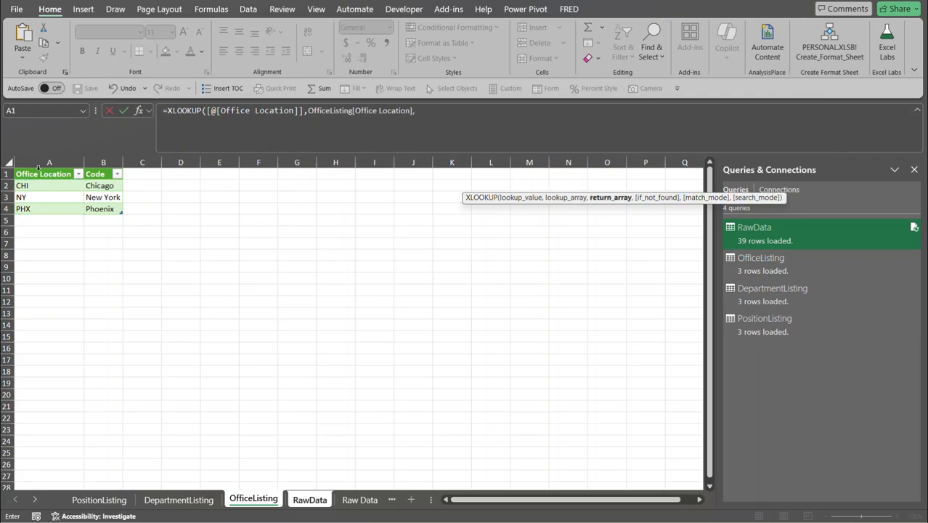
left_click(102, 163)
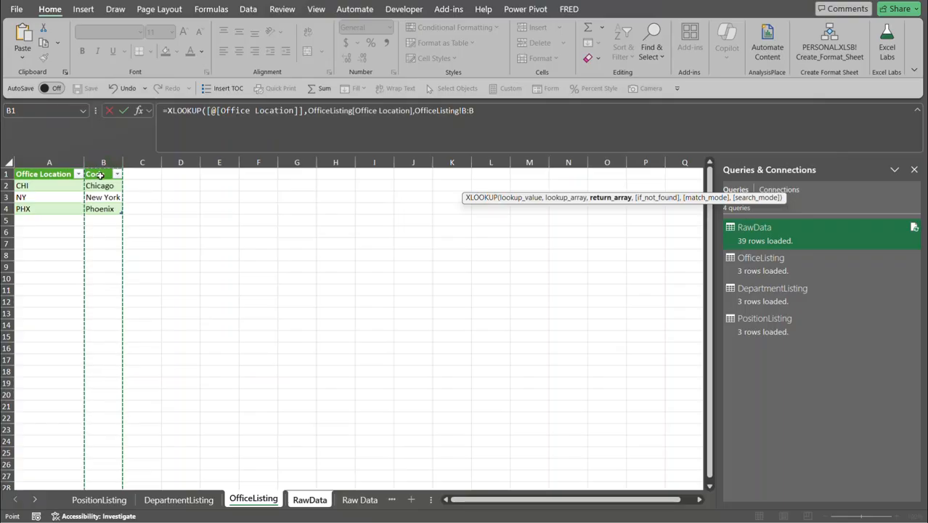
left_click(100, 175)
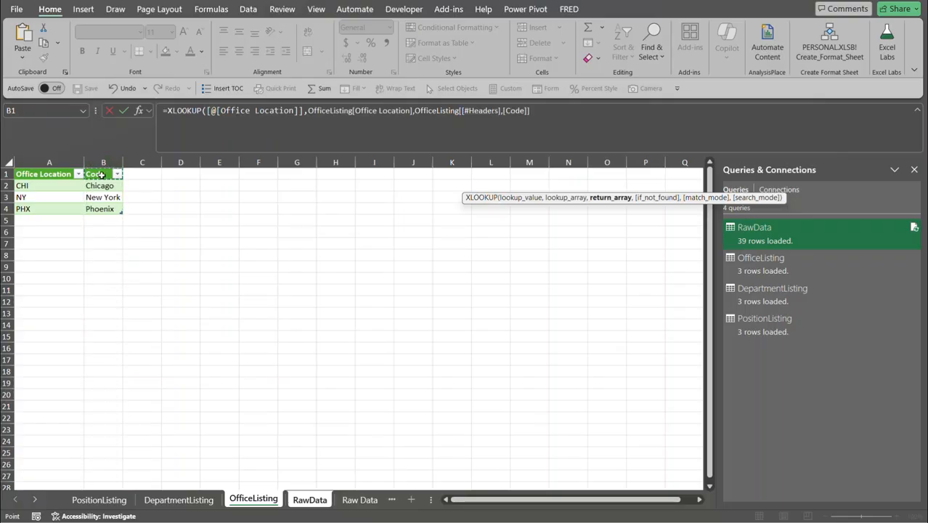
left_click(102, 168)
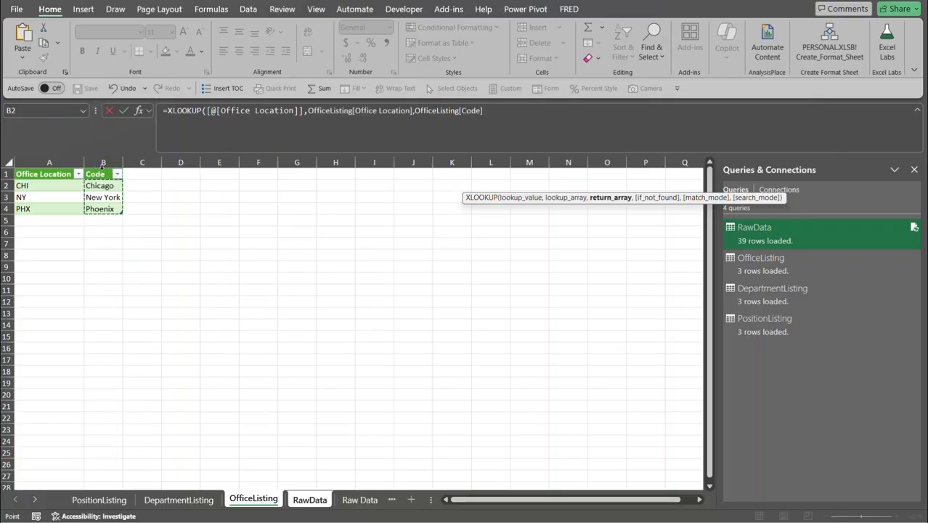
type(")")
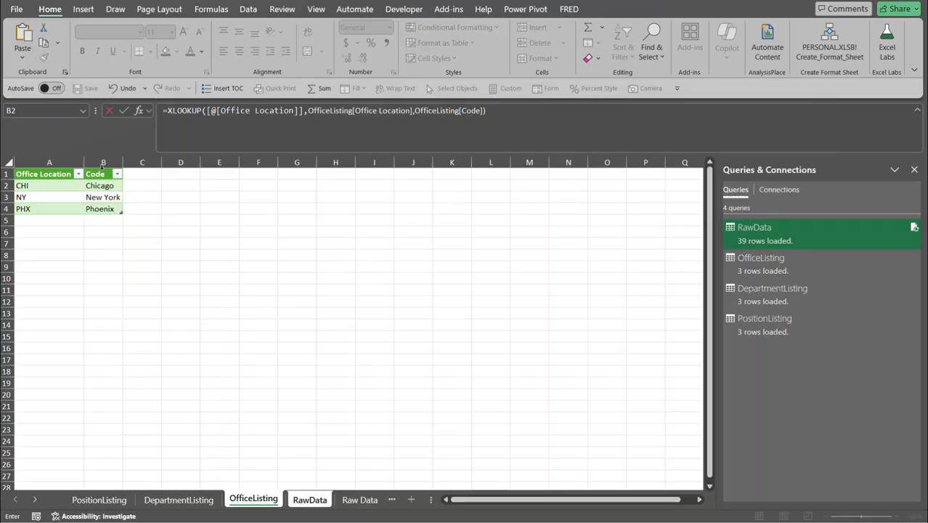
key("Return")
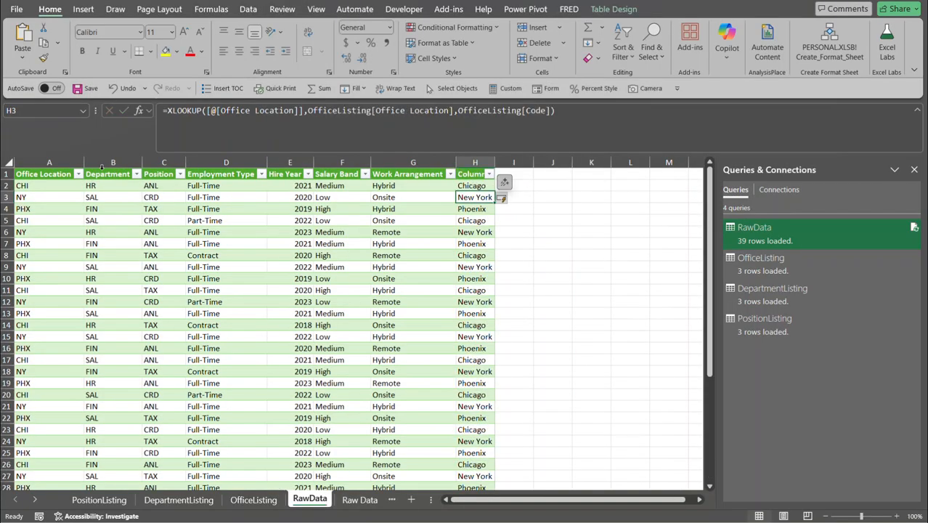